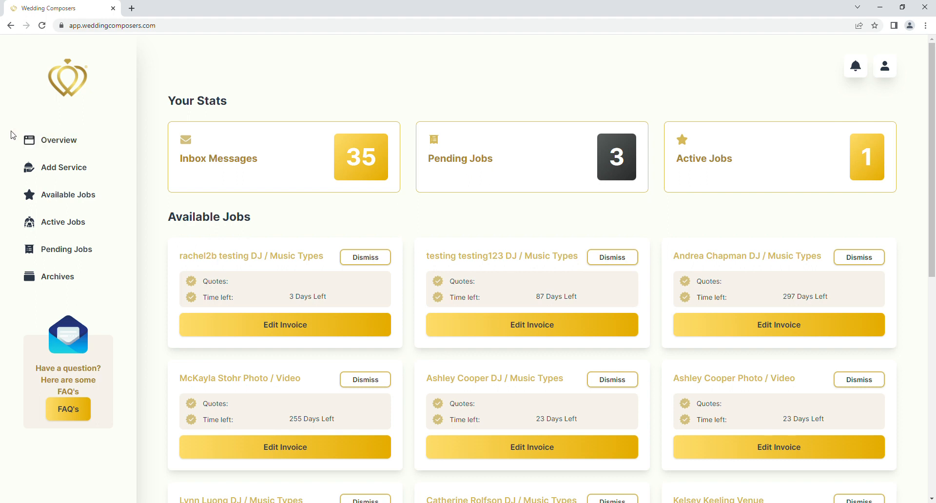
Step: Start a new service in the Venue category and name it Test 8
left_click(51, 177)
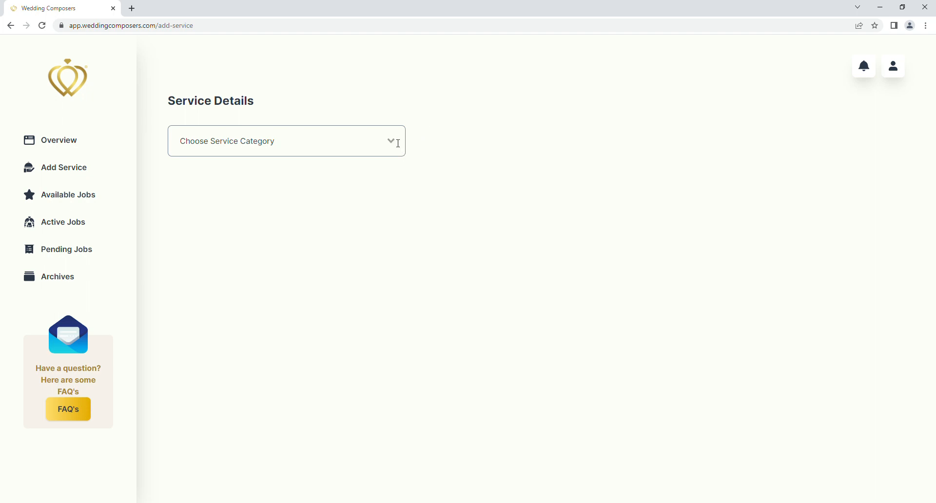
left_click(393, 143)
left_click(380, 166)
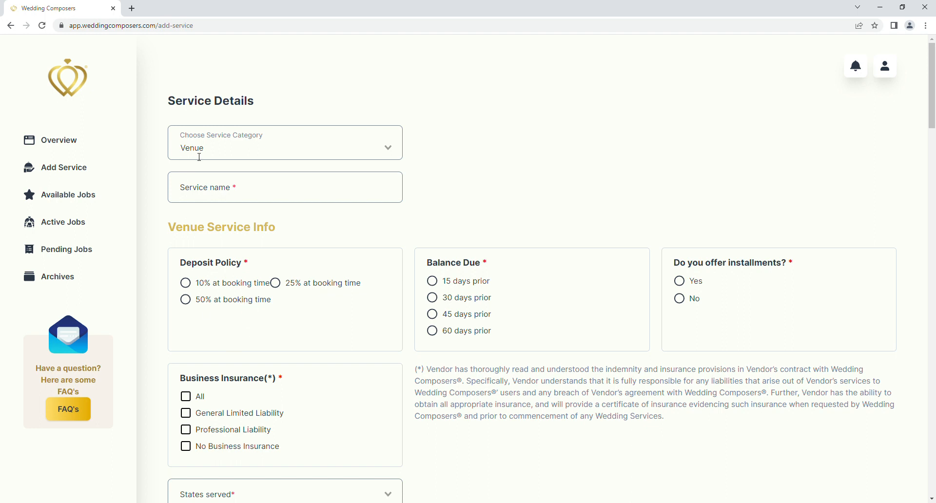
left_click(228, 195)
type("Test 8")
Step: Set the deposit policy to 10% at booking time, balance due to 15 days prior, and offer 3 installments
scroll(202, 187, "down", 2)
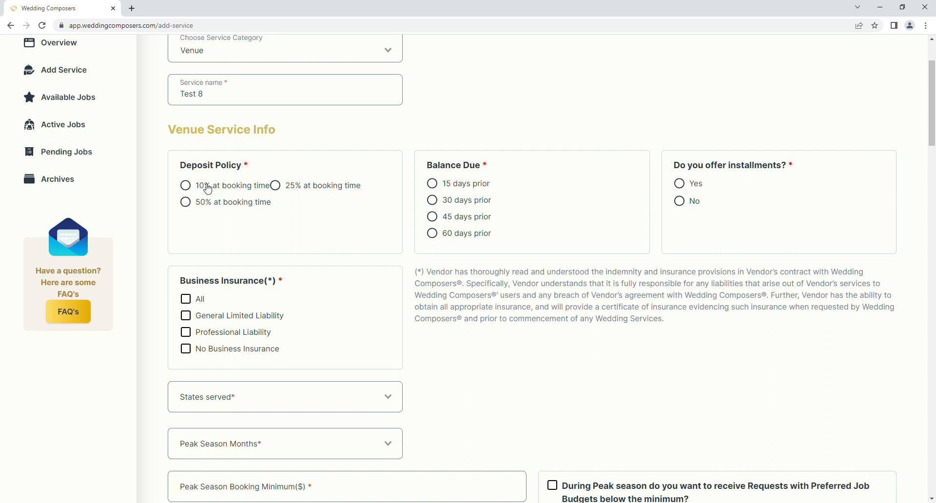
left_click(210, 186)
left_click(475, 186)
left_click(698, 186)
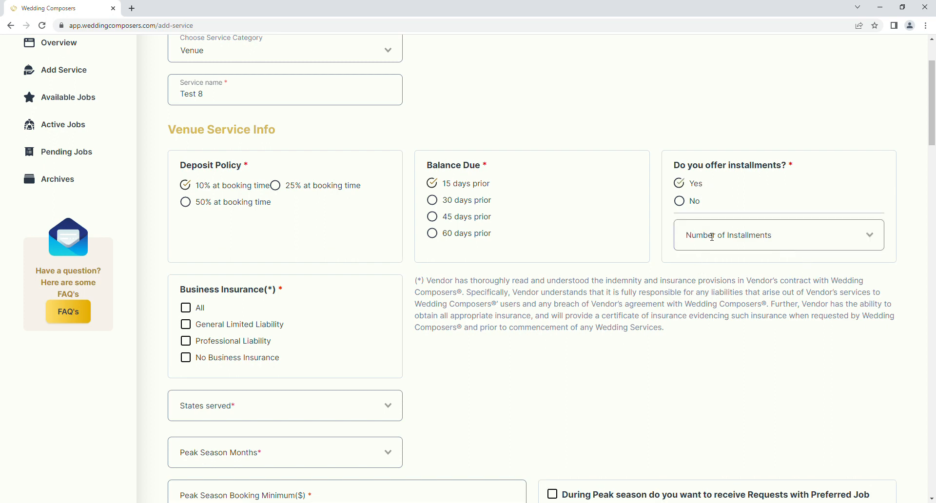
left_click(712, 237)
left_click(699, 264)
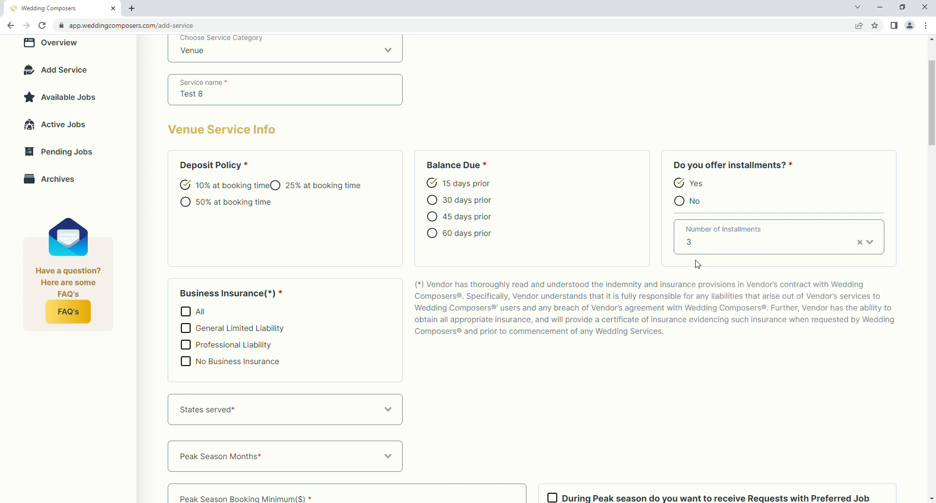
Step: Select General Limited Liability as the venue's business insurance
scroll(249, 218, "up", 2)
scroll(249, 218, "down", 3)
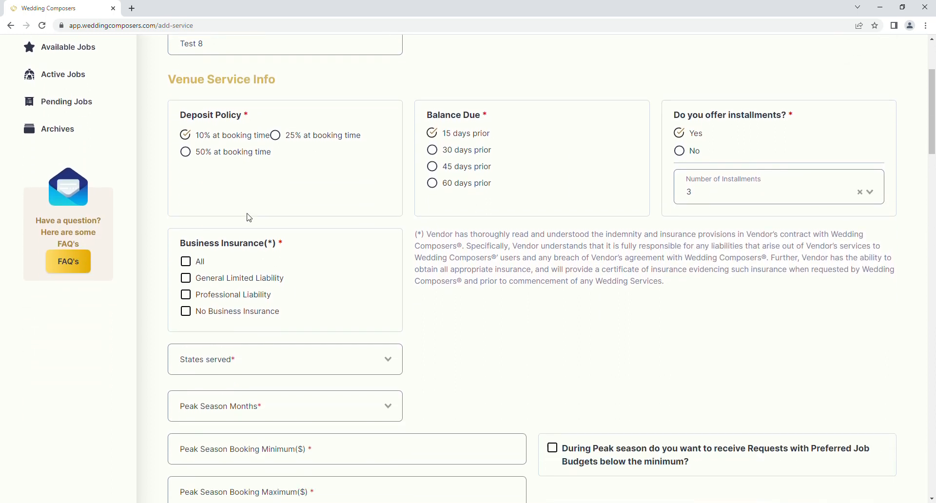
scroll(249, 218, "down", 1)
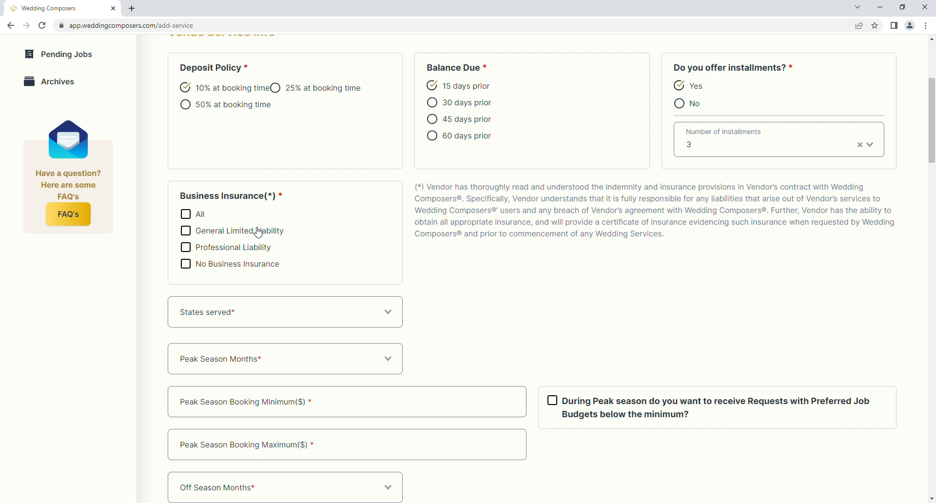
left_click(227, 232)
Step: Choose Alaska as the state served and January as the peak season month
scroll(635, 229, "down", 3)
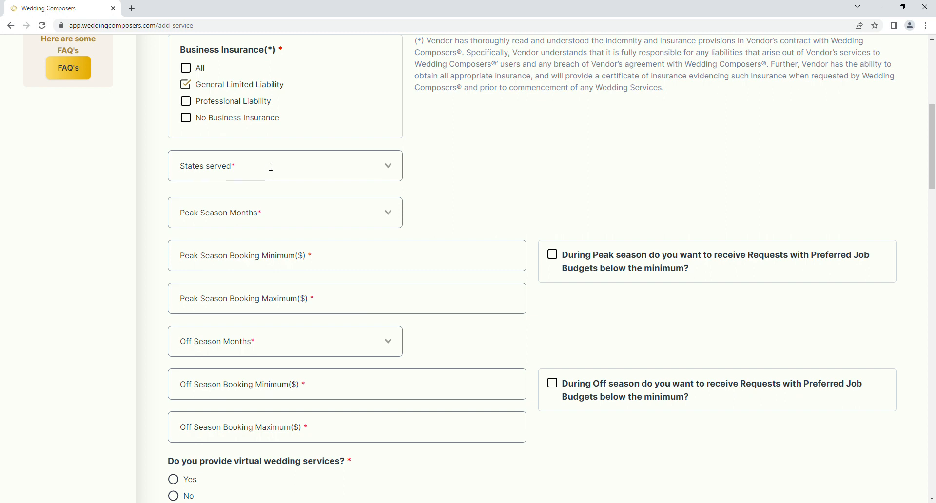
left_click(266, 168)
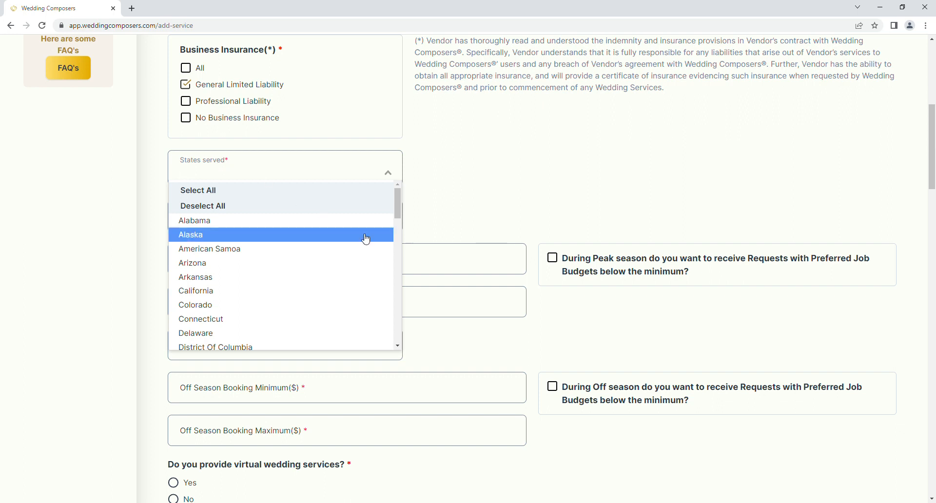
left_click(280, 234)
left_click(264, 216)
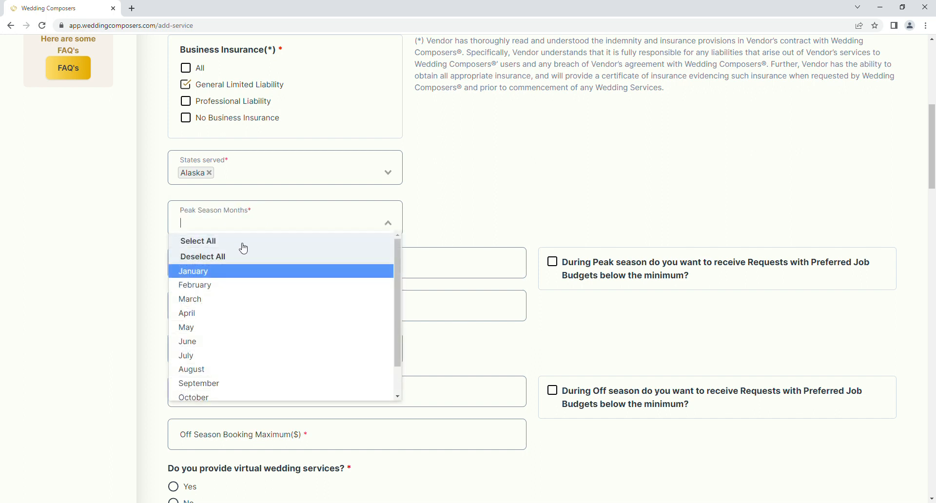
left_click(238, 279)
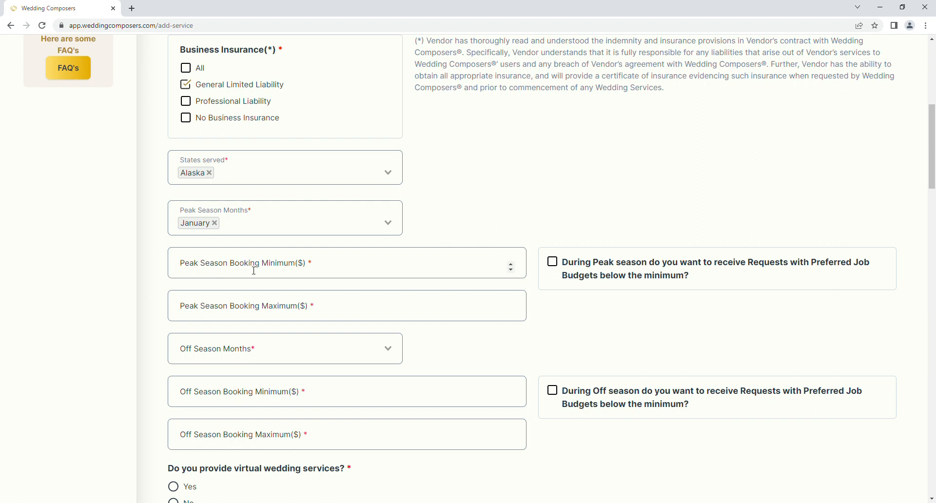
Step: Set the peak season booking minimum to 1000 and maximum to 10000, accepting requests with budgets 10% below the minimum
left_click(254, 271)
type("1")
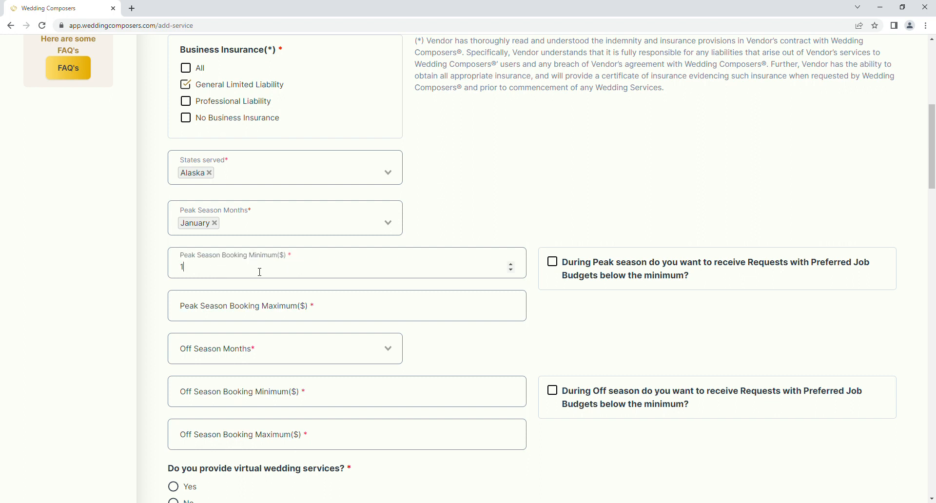
type("000")
left_click(554, 263)
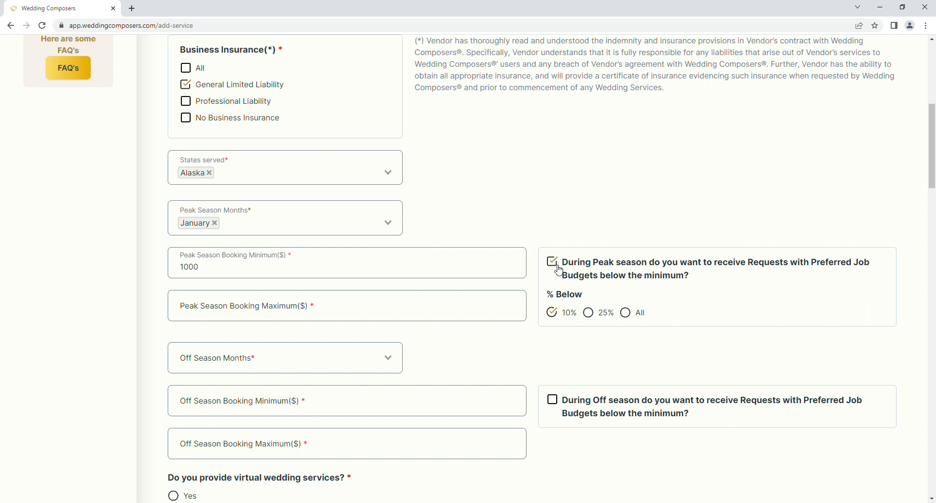
left_click(630, 314)
left_click(592, 315)
left_click(556, 315)
left_click(192, 308)
type("10000")
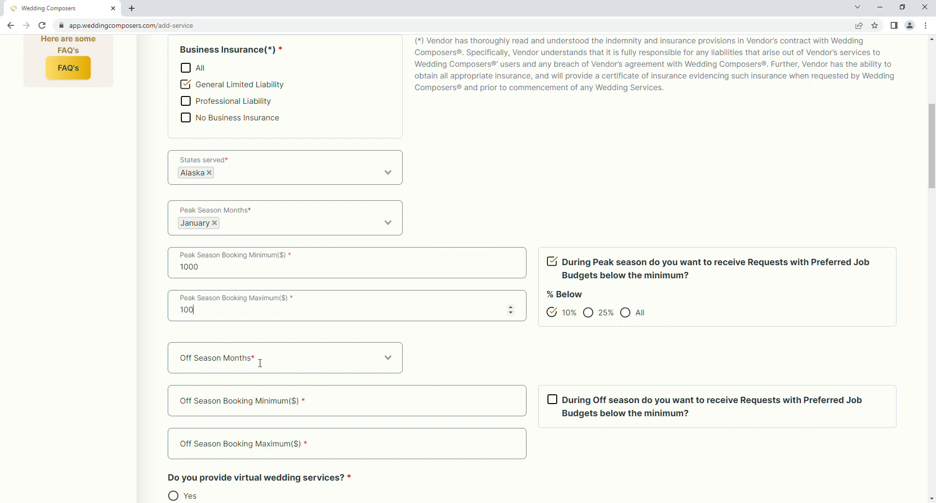
Step: Choose February as the off season month and set the off season booking minimum to 500
left_click(232, 356)
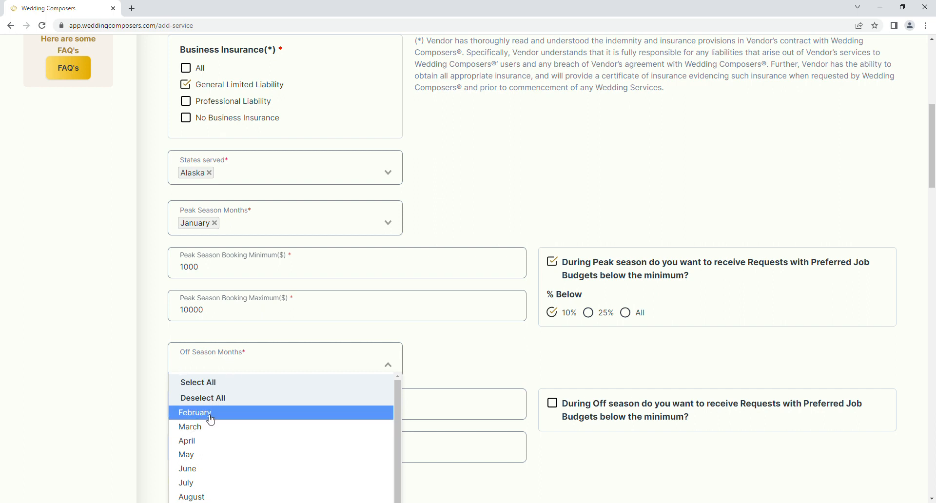
left_click(242, 418)
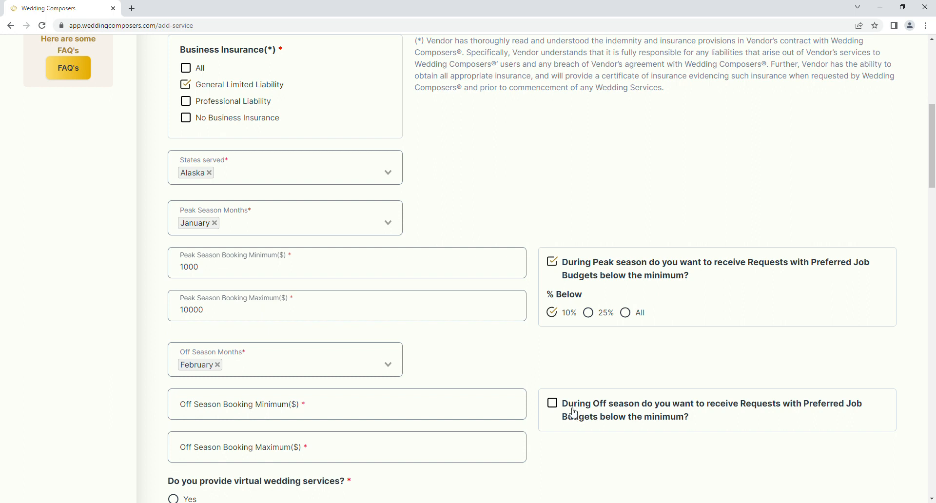
left_click(400, 413)
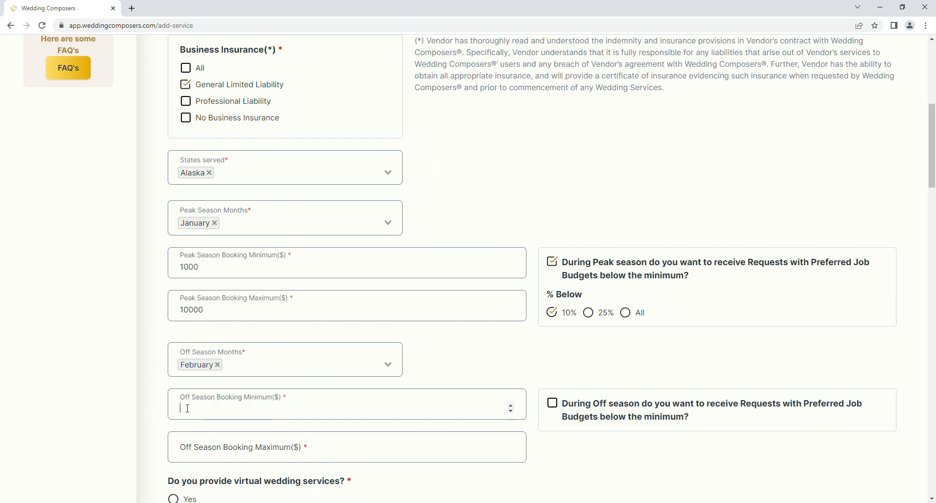
type("500")
Step: Accept off season requests 10% below the minimum and set the off season booking maximum to 100000
left_click(553, 403)
scroll(403, 343, "down", 3)
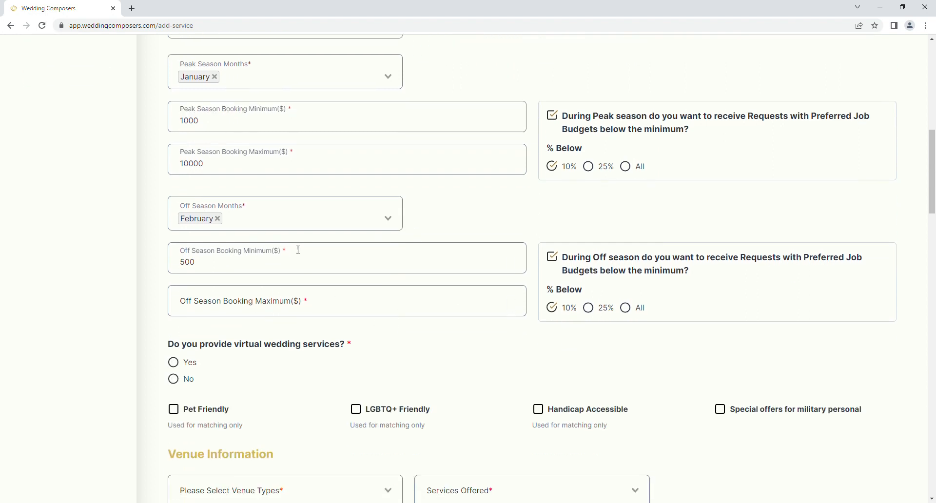
left_click(274, 317)
type("100000")
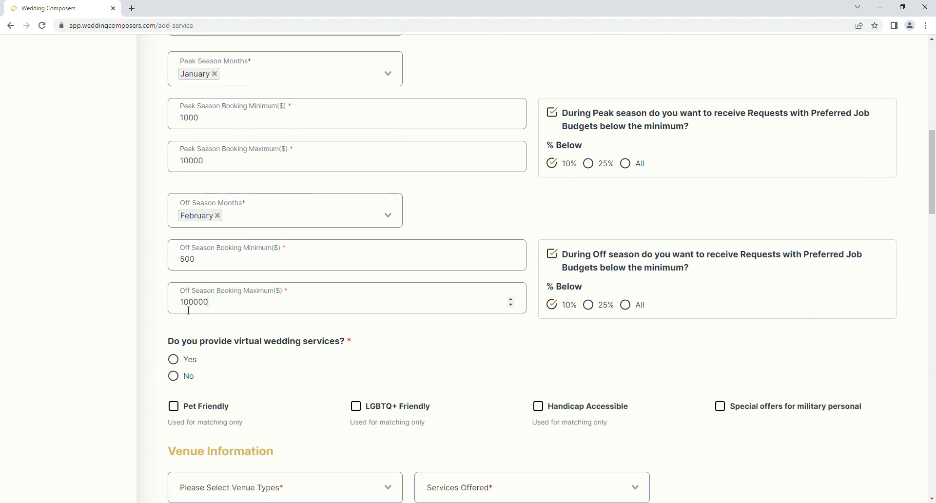
Step: Answer Yes to virtual wedding services and enable Pet Friendly, LGBTQ+ Friendly, Handicap Accessible and special offers for military
scroll(175, 317, "down", 3)
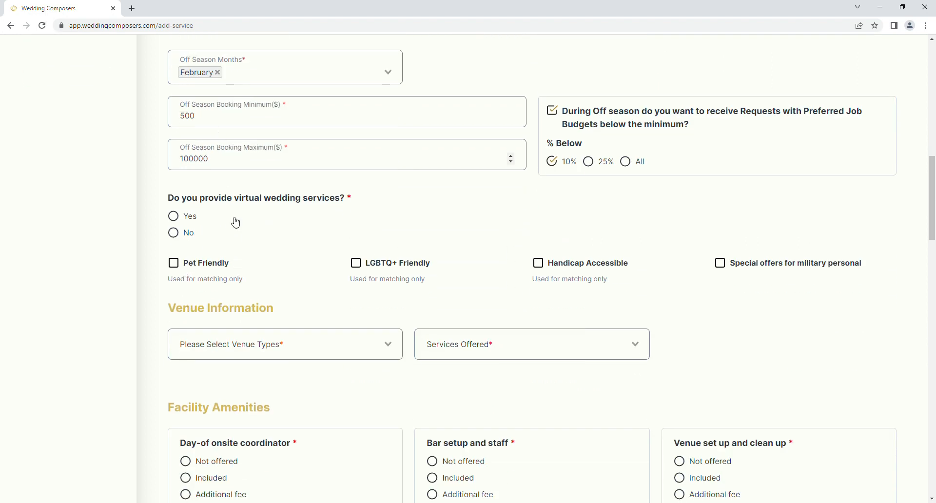
left_click(178, 215)
scroll(295, 261, "down", 1)
scroll(296, 261, "down", 2)
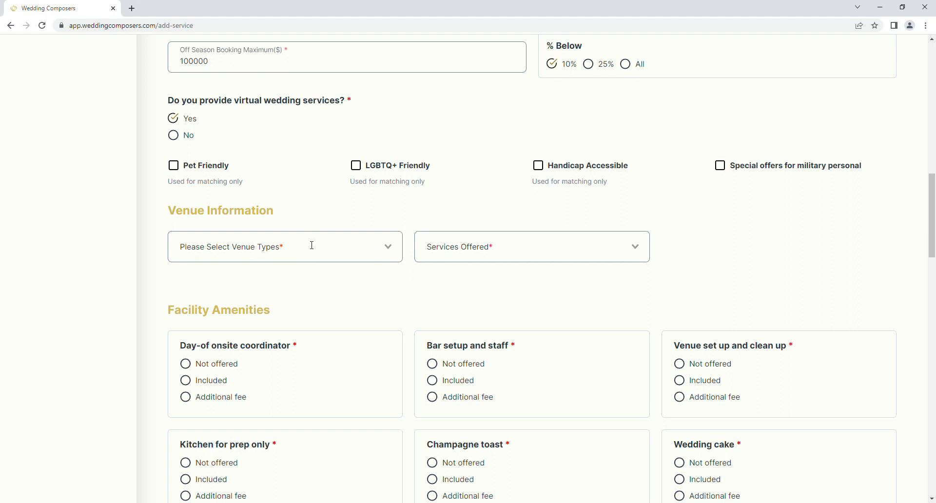
left_click(177, 168)
left_click(363, 169)
left_click(592, 167)
scroll(766, 176, "down", 2)
scroll(766, 175, "up", 2)
left_click(718, 166)
Step: Set the venue type to Banquet hall and the services offered to Ceremony, Reception and Cocktail hour
left_click(389, 252)
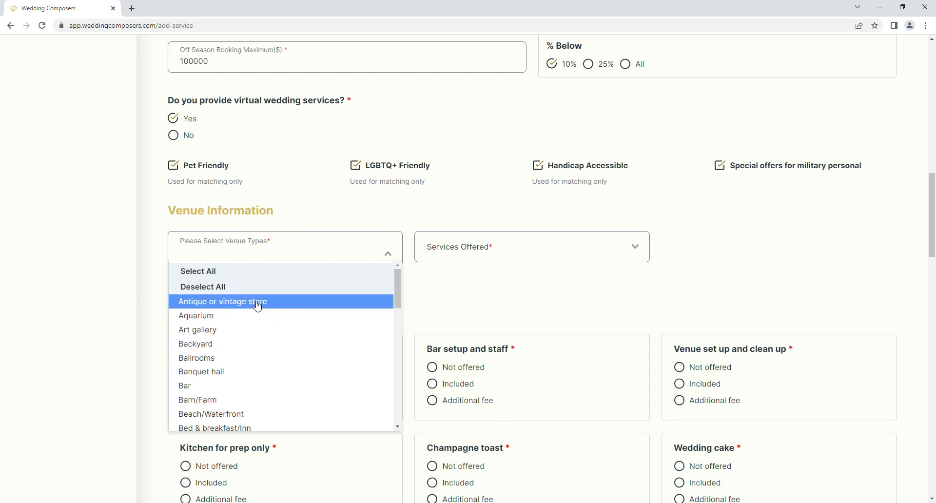
left_click(183, 373)
left_click(465, 248)
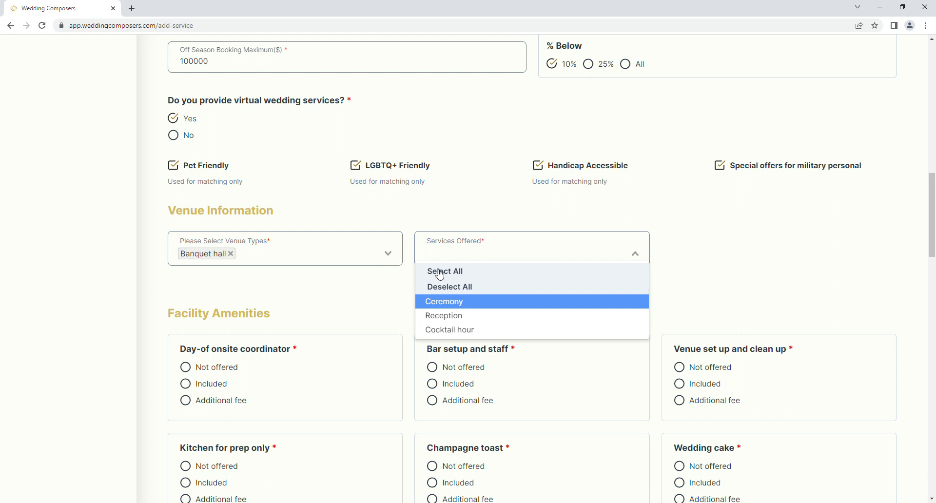
left_click(467, 304)
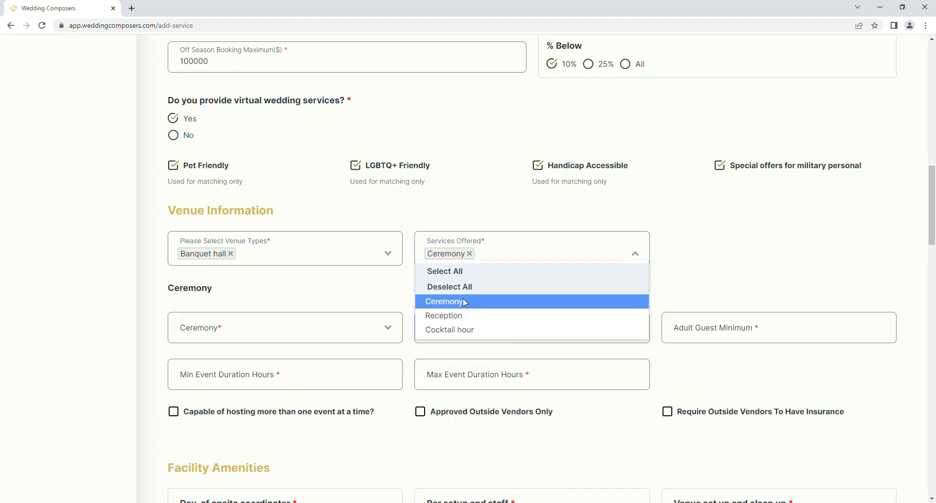
left_click(525, 255)
left_click(528, 317)
left_click(555, 258)
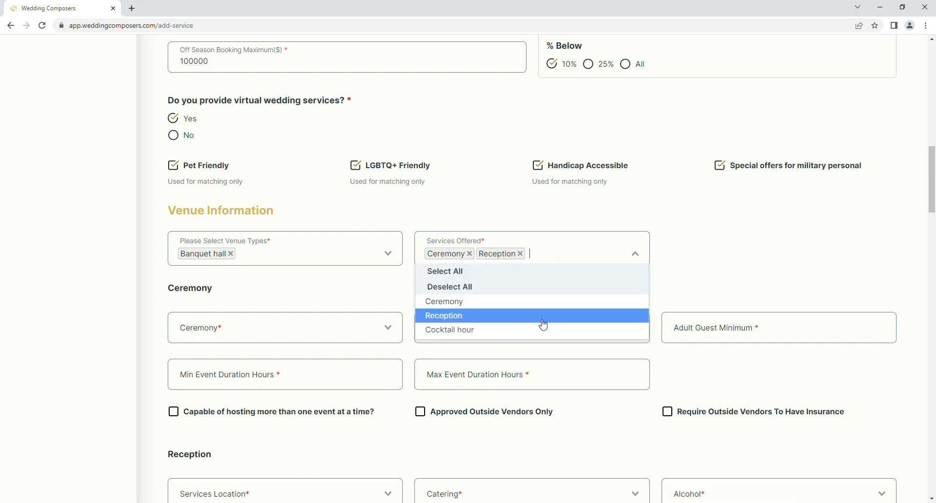
left_click(540, 330)
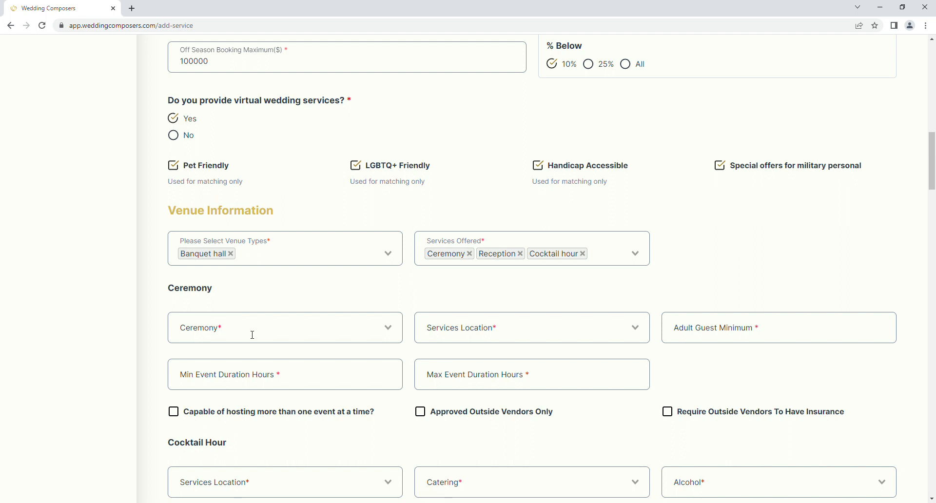
Step: Set the ceremony type to Religious with Christian as the religious ceremony detail
left_click(213, 330)
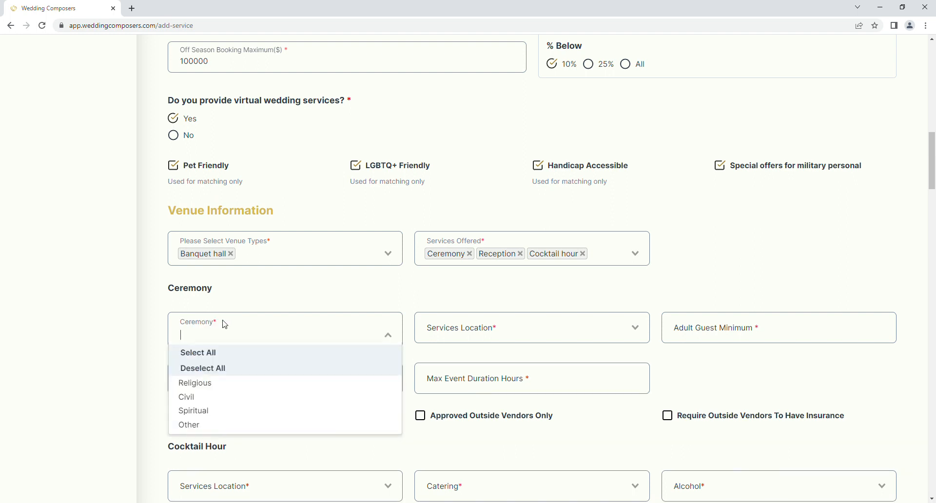
left_click(242, 385)
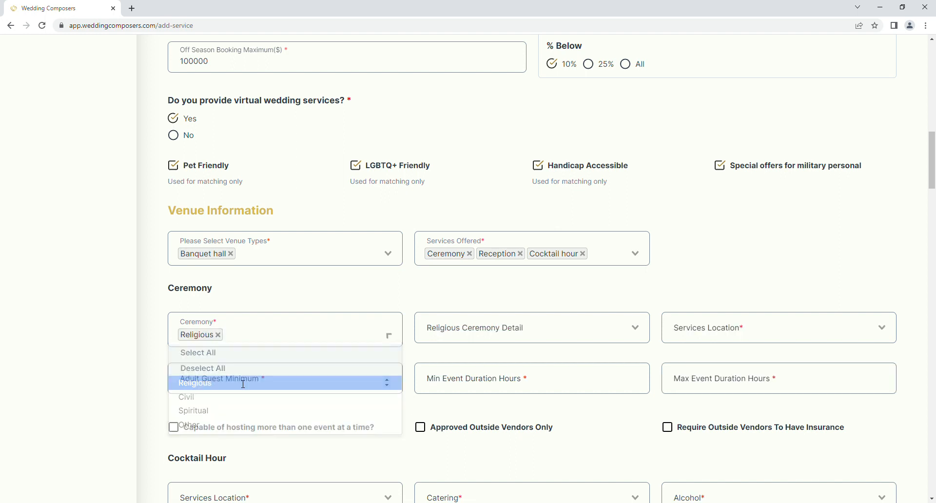
left_click(525, 333)
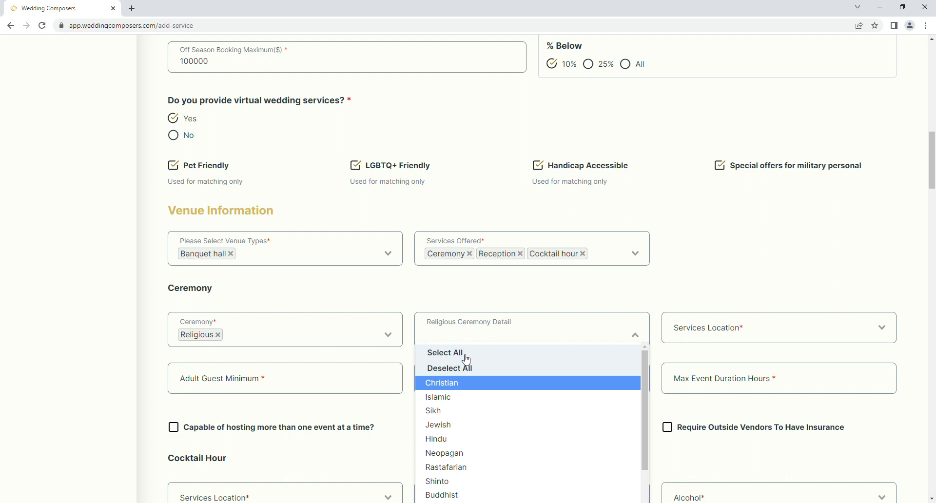
type("chr")
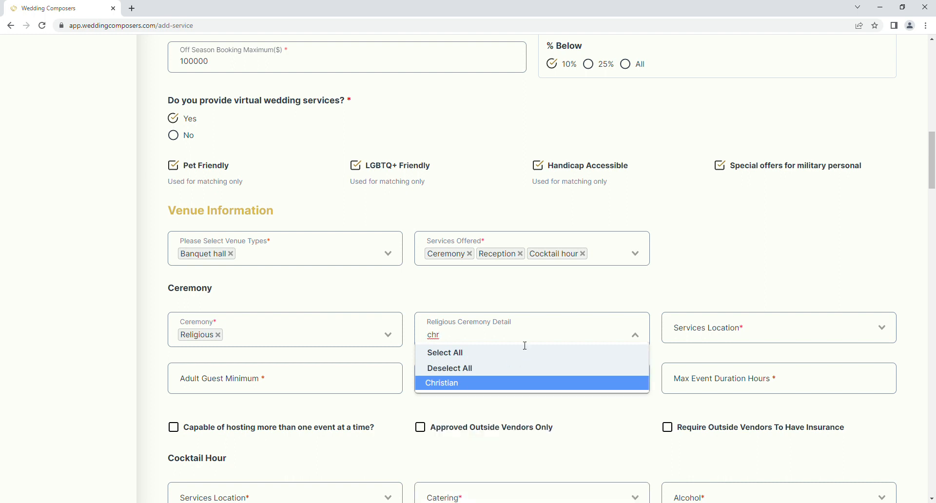
left_click(519, 389)
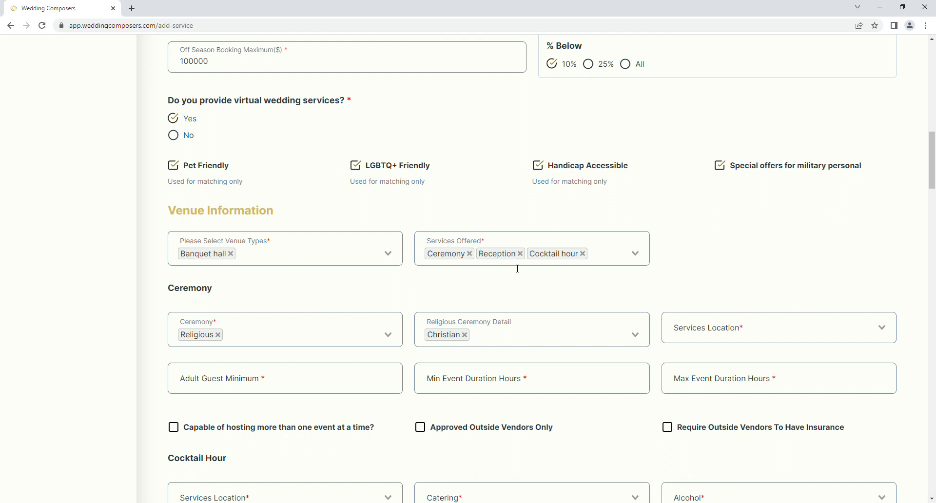
Step: Add both Indoor and Outdoor as services locations for the ceremony
left_click(757, 331)
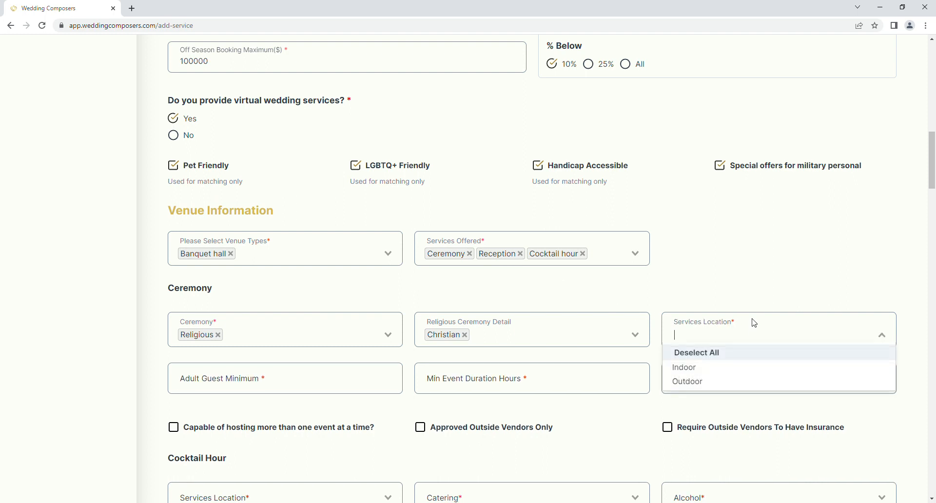
left_click(682, 372)
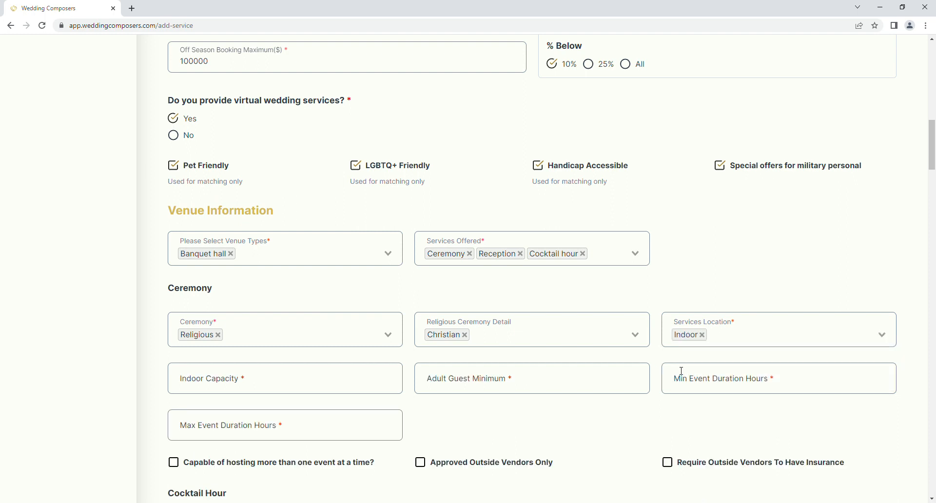
left_click(729, 339)
left_click(712, 383)
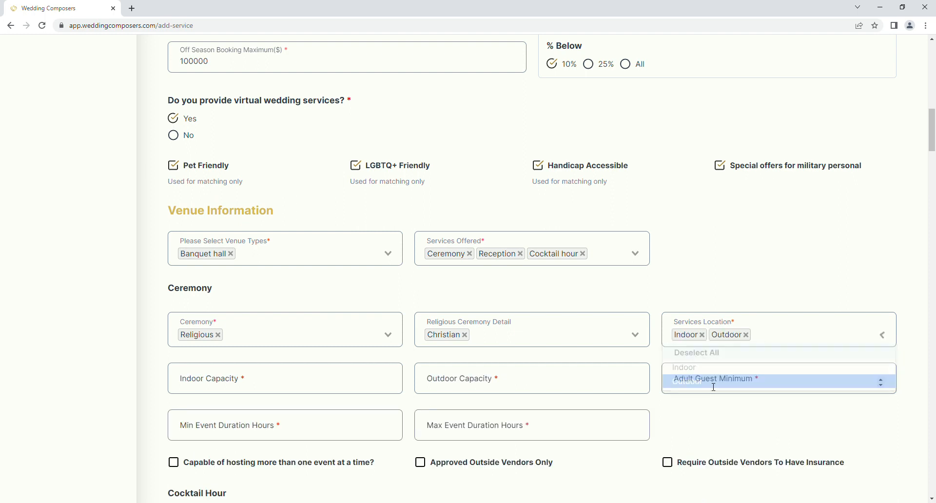
Step: Set the ceremony's indoor and outdoor capacity to 10000 each and its adult guest minimum to 150
left_click(207, 383)
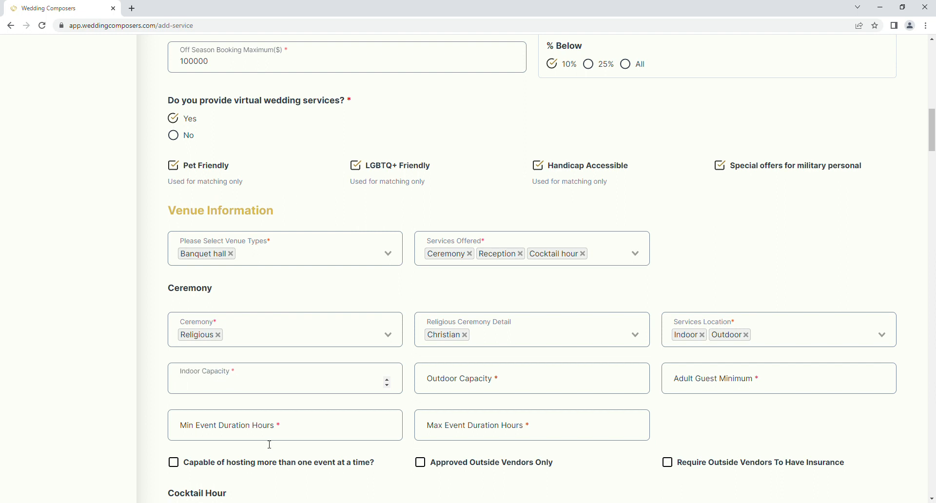
type("10000")
left_click(488, 381)
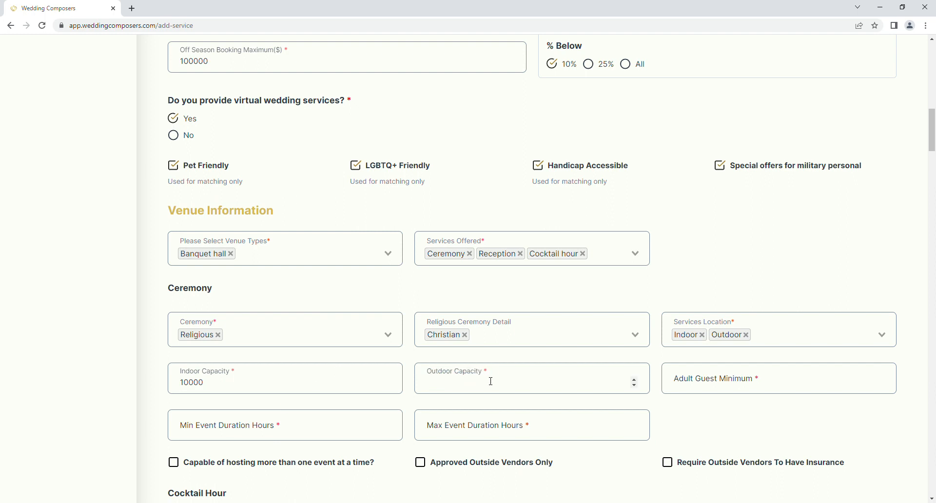
type("10000")
left_click(736, 383)
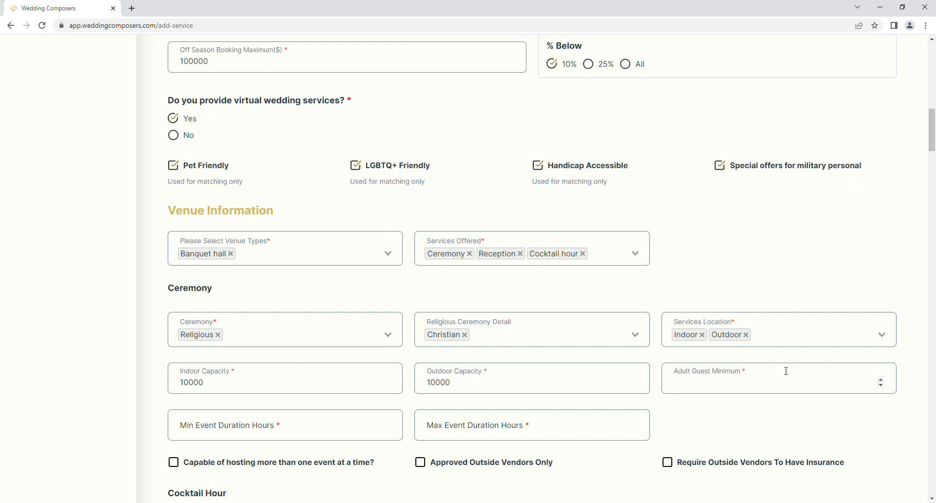
left_click(791, 390)
type("150")
Step: Set both the minimum and maximum event duration hours of the ceremony to 1
left_click(241, 426)
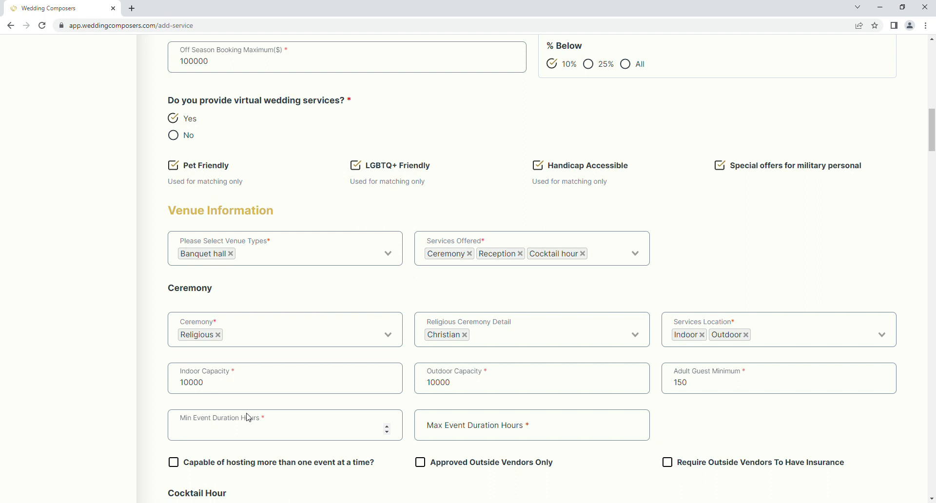
type("1")
left_click(567, 431)
type("1")
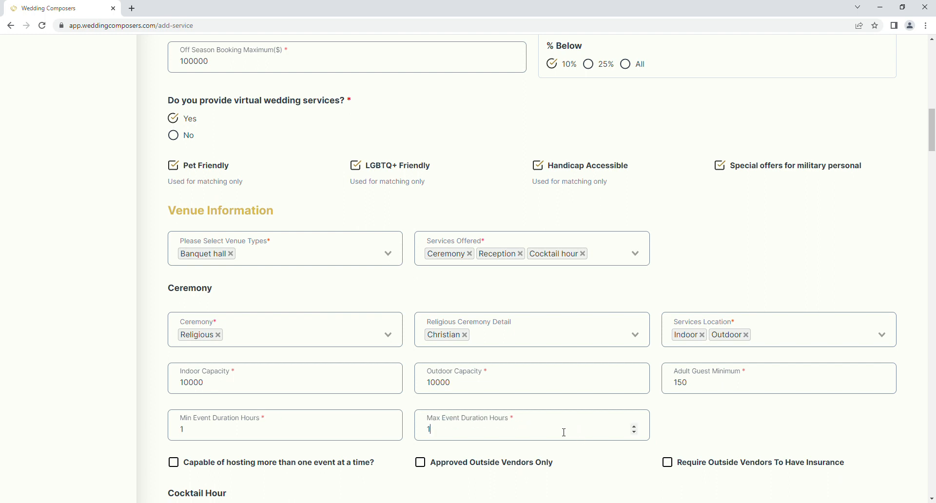
Step: Add both Outdoor and Indoor as services locations for the Cocktail Hour
scroll(195, 331, "down", 2)
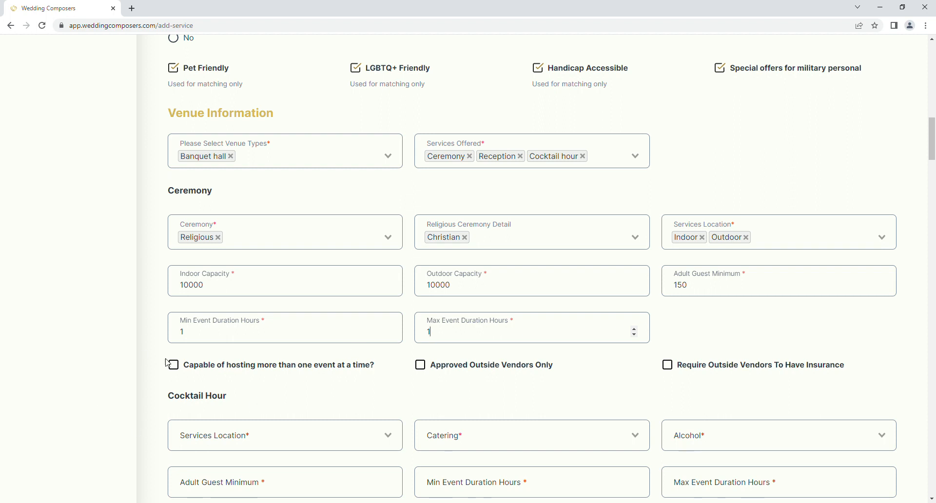
scroll(182, 370, "down", 2)
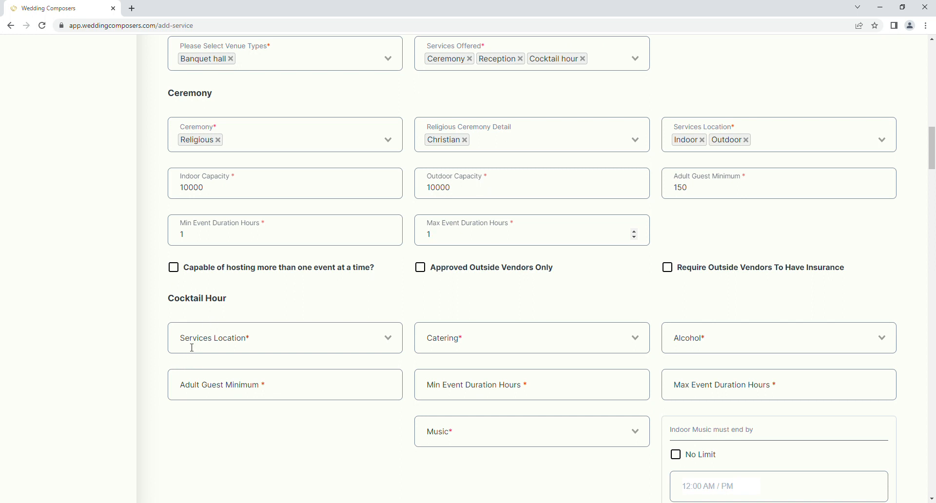
left_click(192, 344)
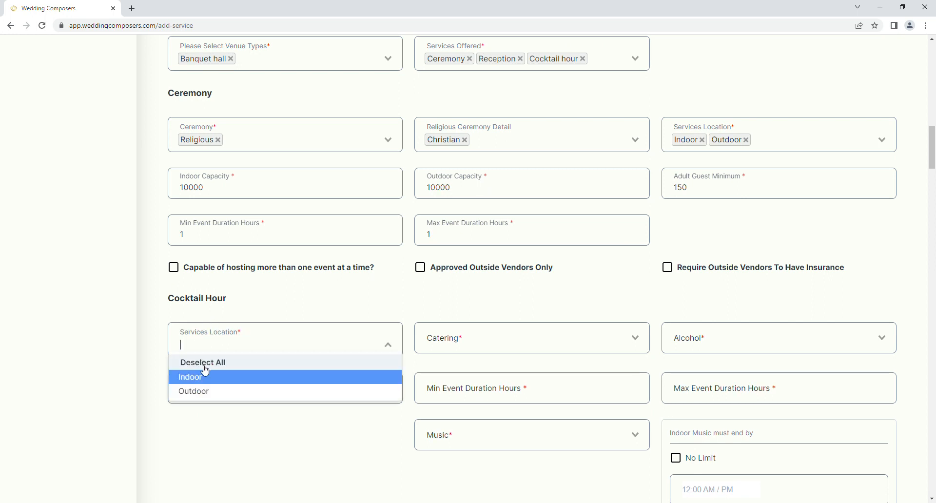
left_click(195, 392)
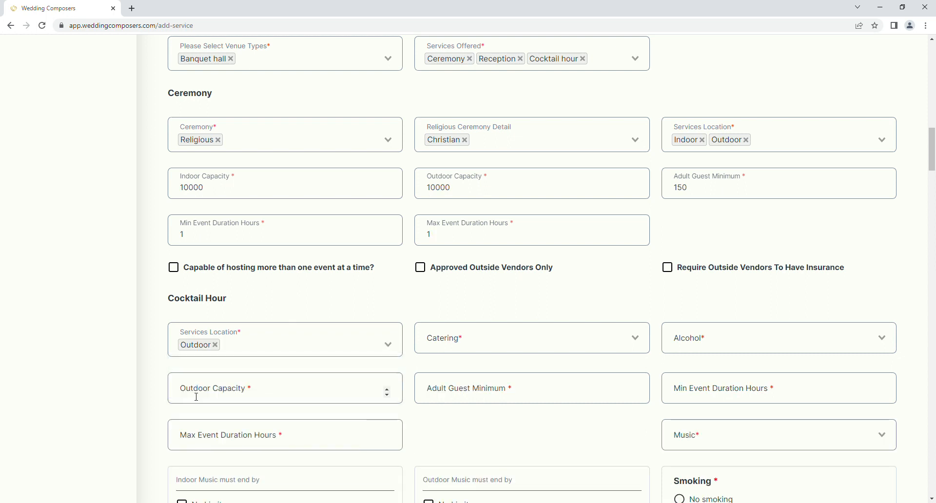
left_click(238, 344)
left_click(229, 377)
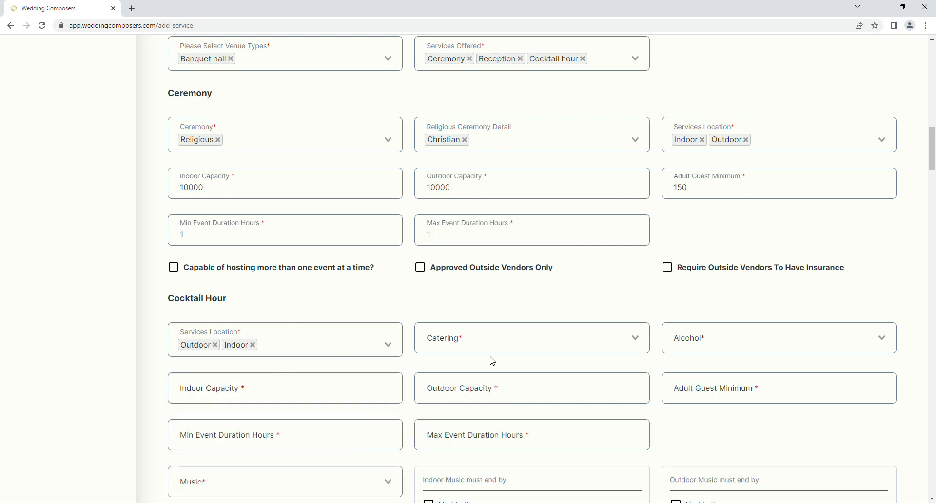
Step: Set the Cocktail Hour catering to Catering by venue and its alcohol policy to No alcohol allowed on premises
left_click(497, 339)
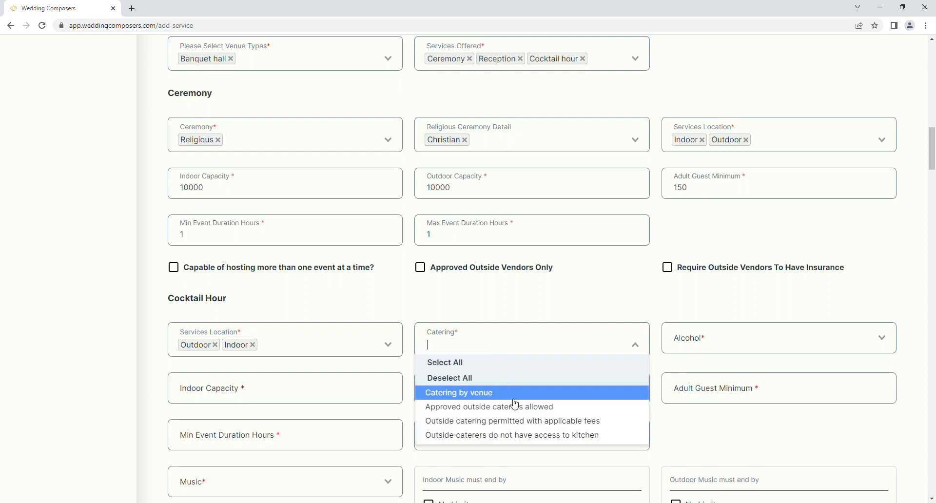
left_click(568, 400)
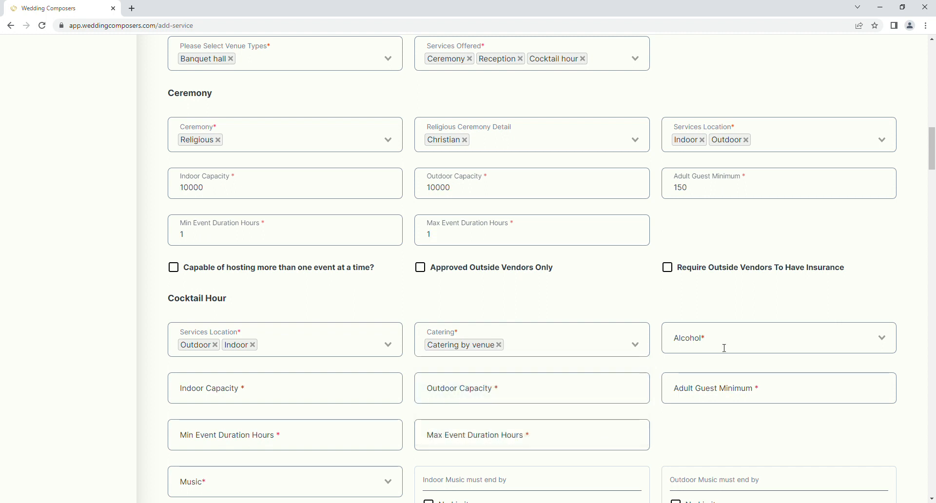
left_click(786, 343)
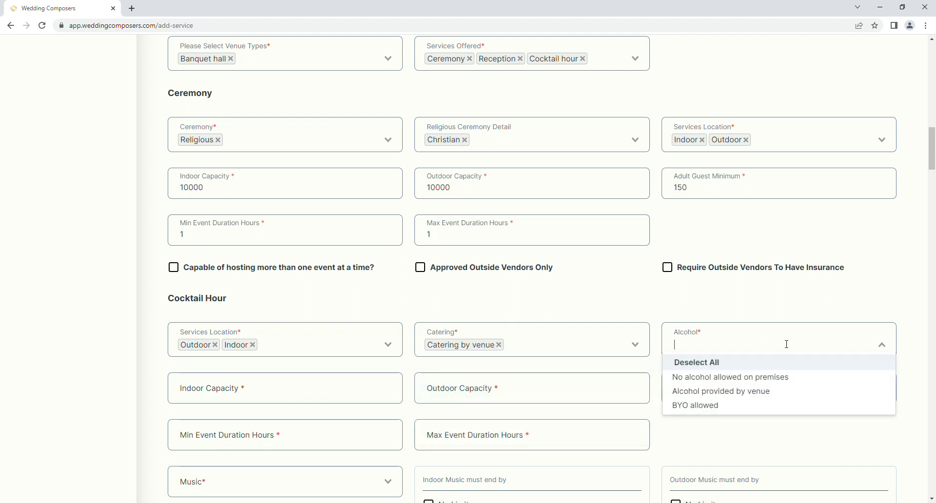
left_click(780, 379)
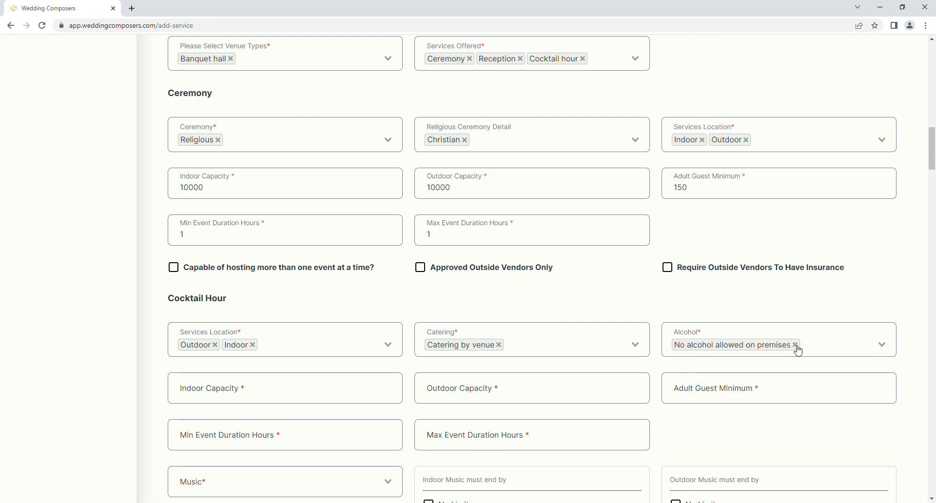
Step: Replace the Cocktail Hour alcohol choice with BYO allowed and Alcohol provided by venue
scroll(798, 351, "down", 4)
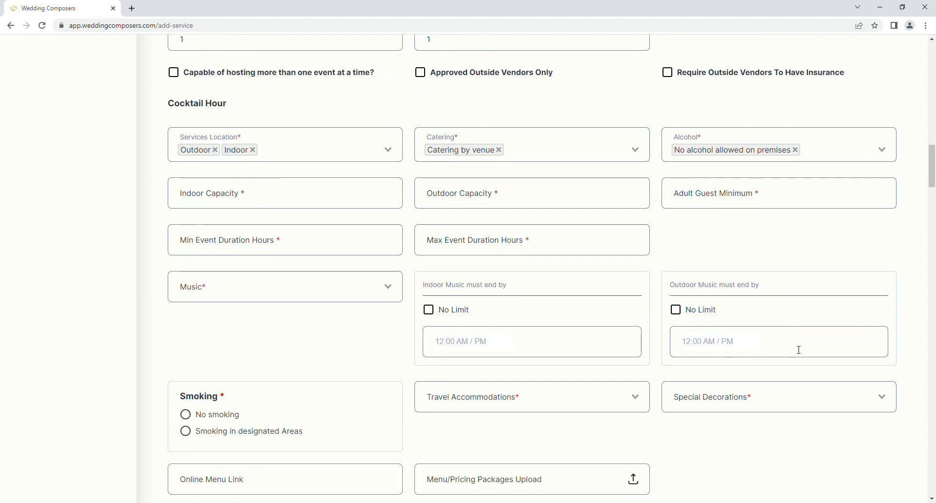
scroll(799, 350, "up", 2)
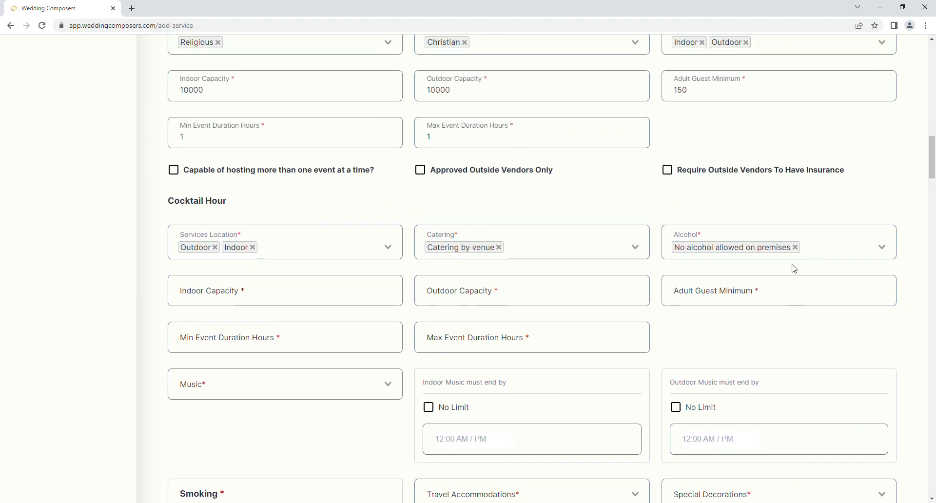
left_click(798, 250)
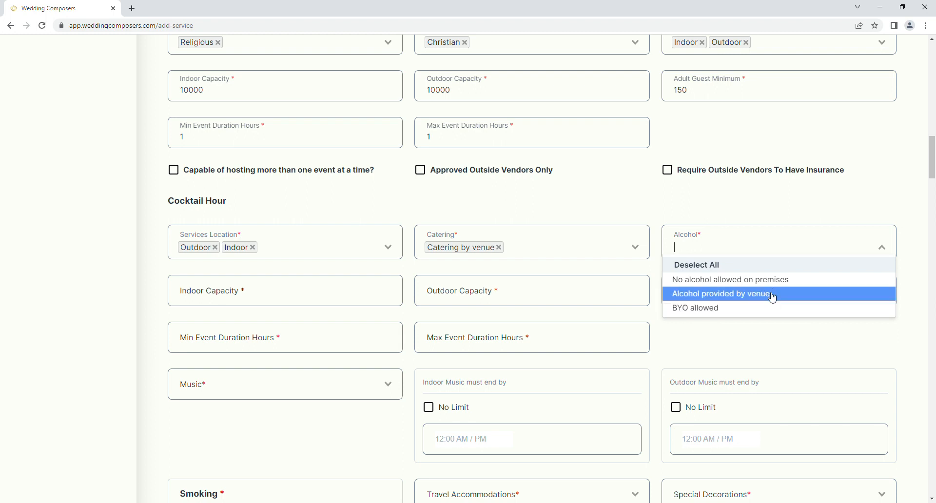
left_click(736, 309)
left_click(734, 251)
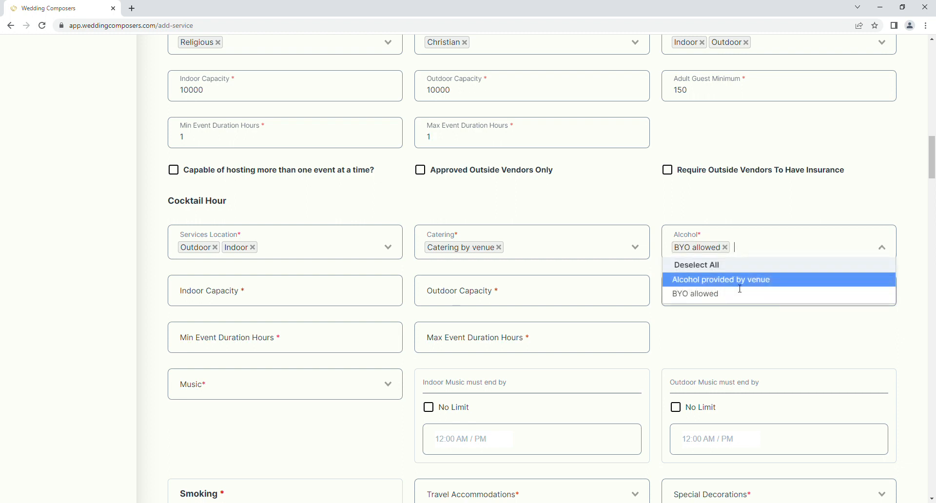
left_click(739, 288)
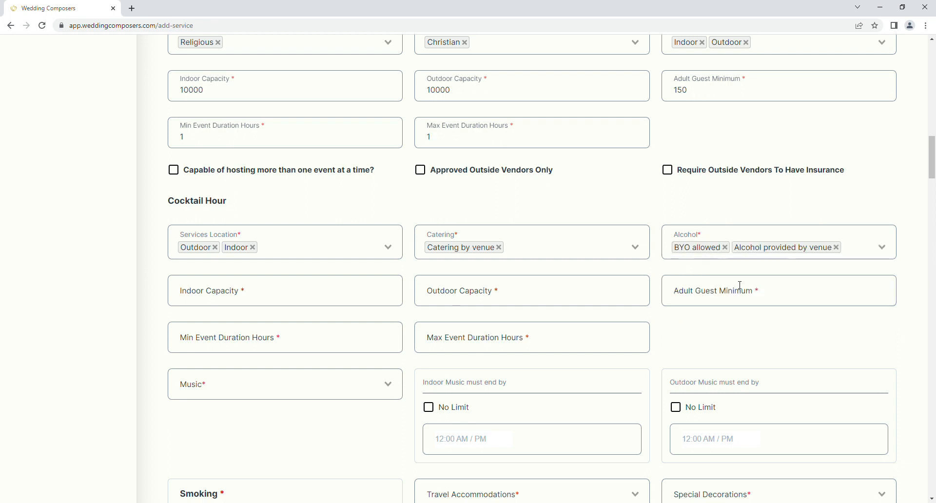
Step: Set the Cocktail Hour indoor capacity to 100, outdoor capacity to 1000 and adult guest minimum to 150
left_click(253, 291)
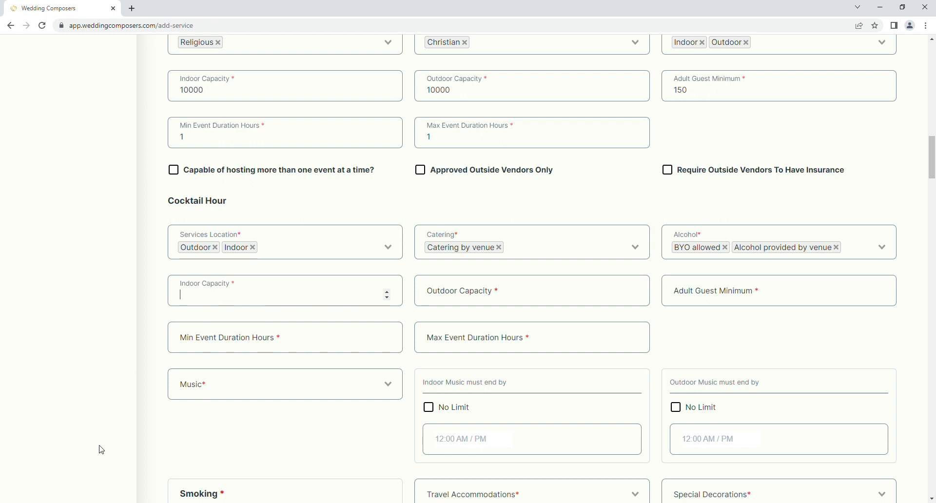
type("11")
type("00")
left_click(482, 288)
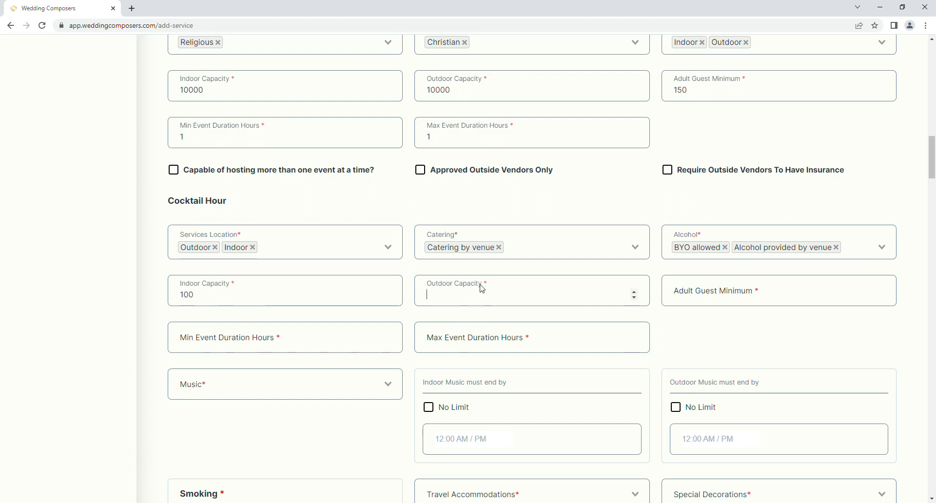
type("1000")
left_click(722, 296)
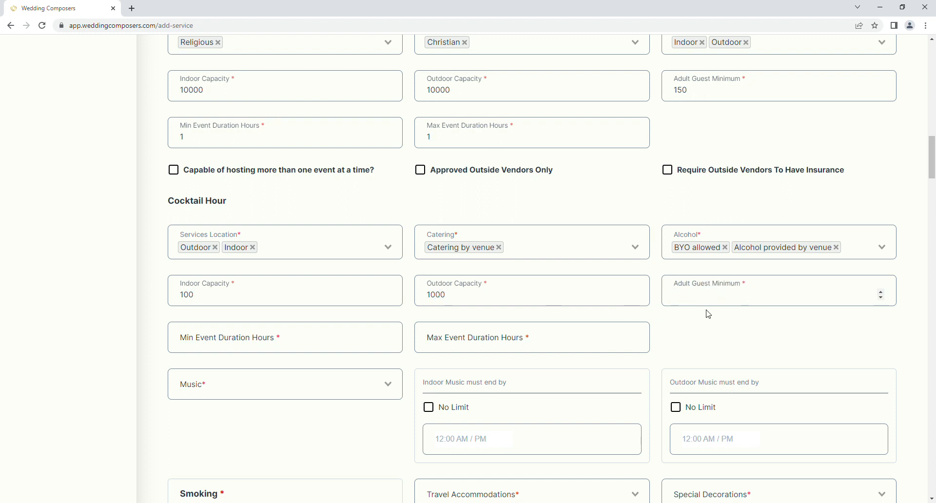
type("150")
Step: Set the Cocktail Hour event duration to a minimum of 1 and a maximum of 10000 hours
left_click(199, 351)
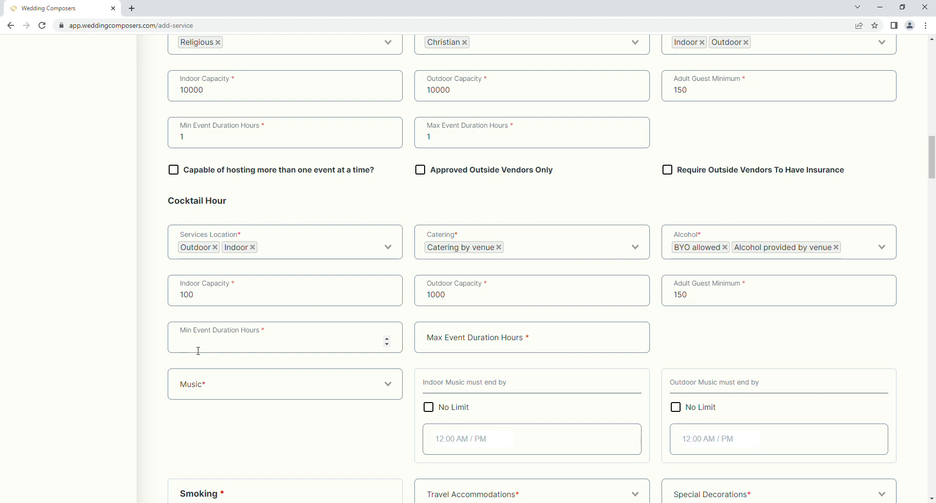
type("1")
left_click(473, 338)
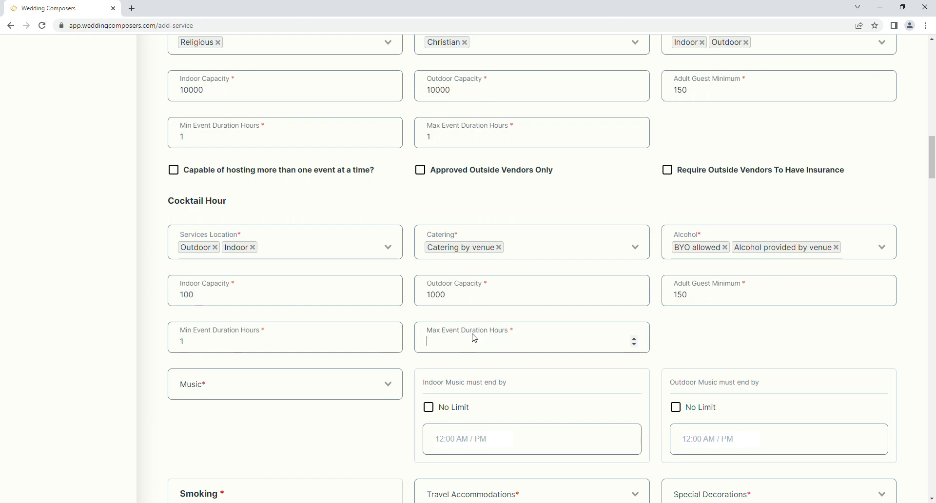
type("10000")
Step: Set the Cocktail Hour music to Amplified music ok indoors, with No Limit on indoor and outdoor music end times
left_click(223, 387)
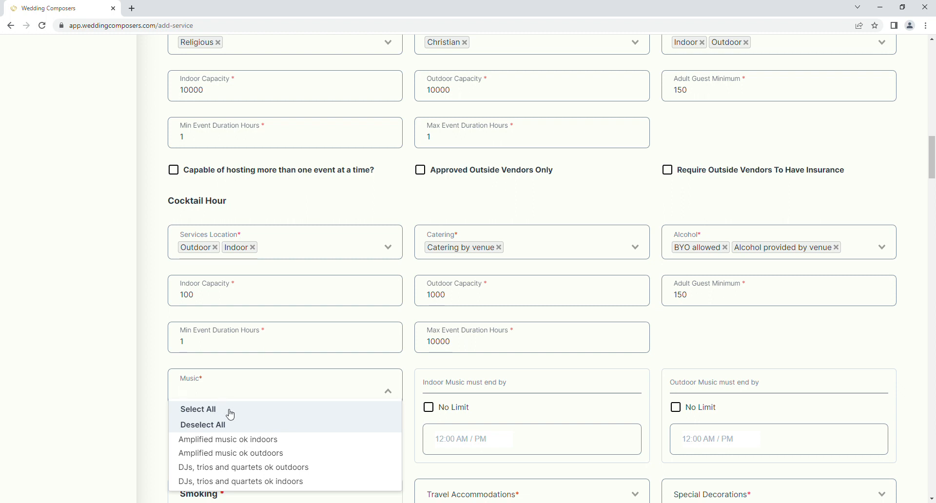
left_click(253, 448)
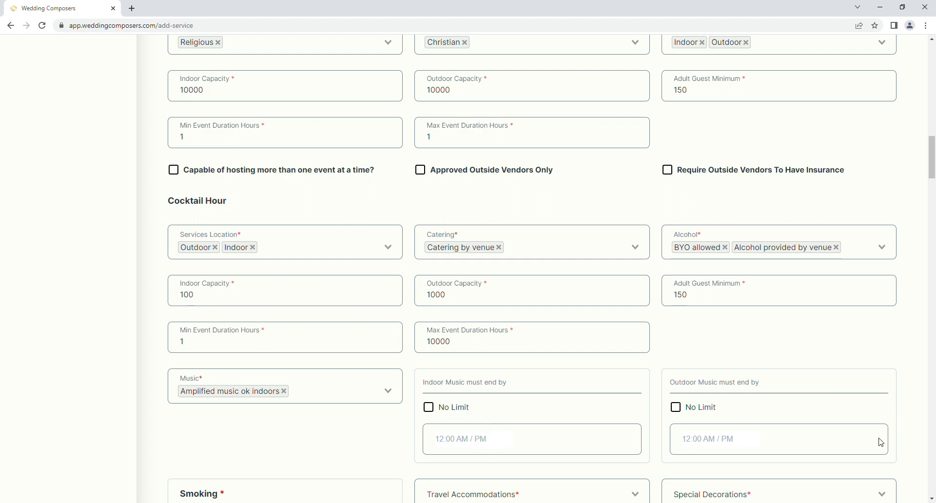
left_click(428, 407)
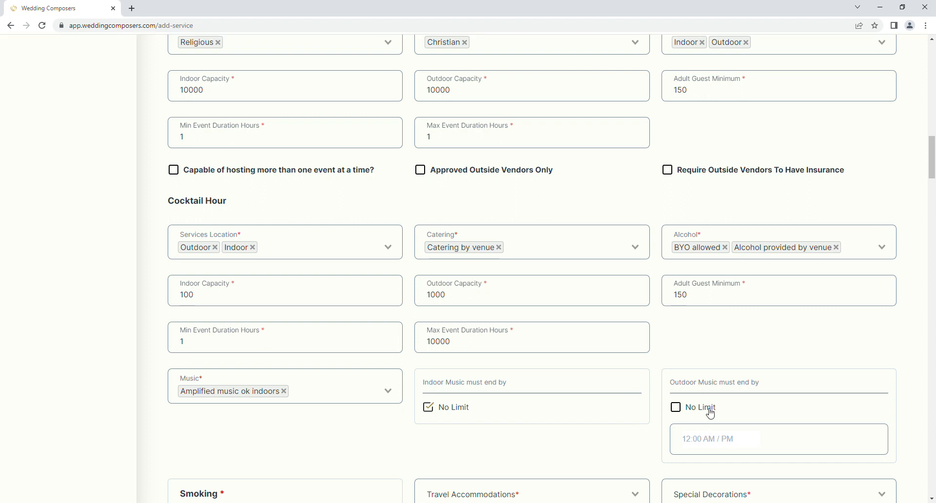
left_click(708, 411)
Step: Allow Smoking in designated Areas for the Cocktail Hour and add Valet parking and Shuttle service as travel accommodations
scroll(708, 412, "down", 2)
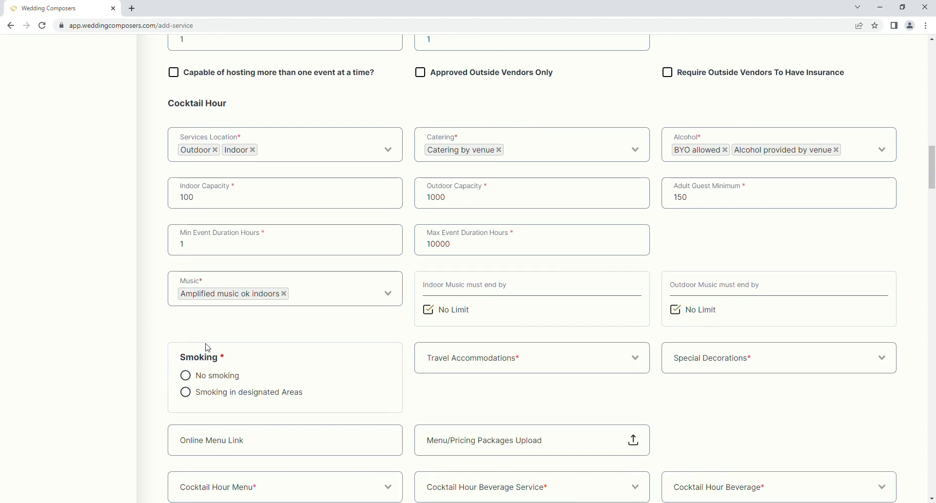
left_click(282, 399)
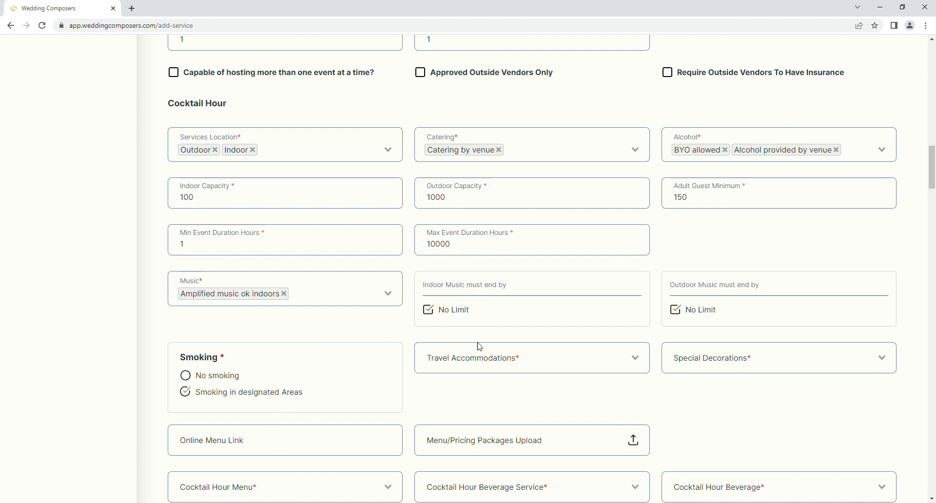
left_click(543, 357)
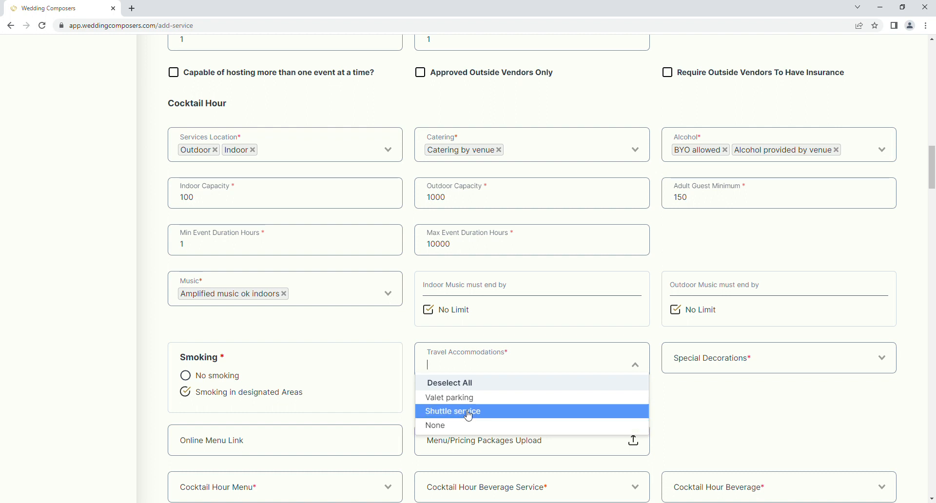
left_click(461, 397)
left_click(462, 398)
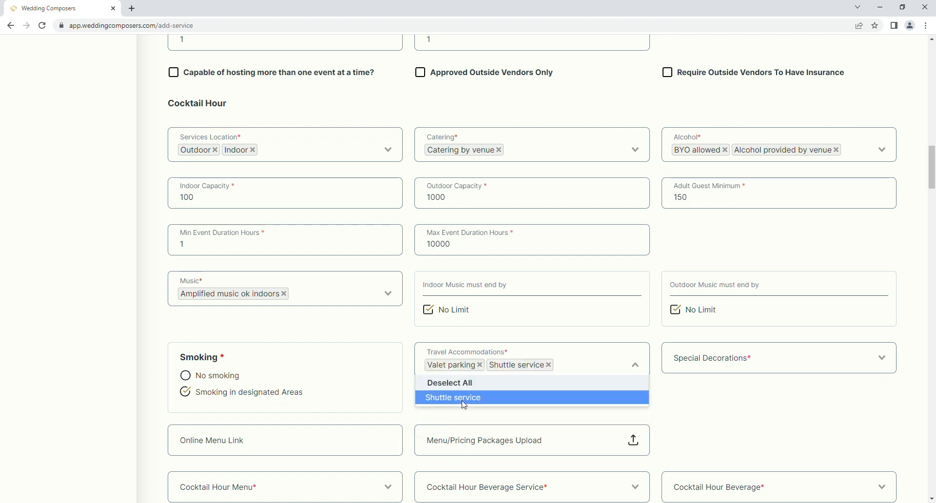
Step: Review the special decorations options for the Cocktail Hour and choose Birdseed
left_click(813, 372)
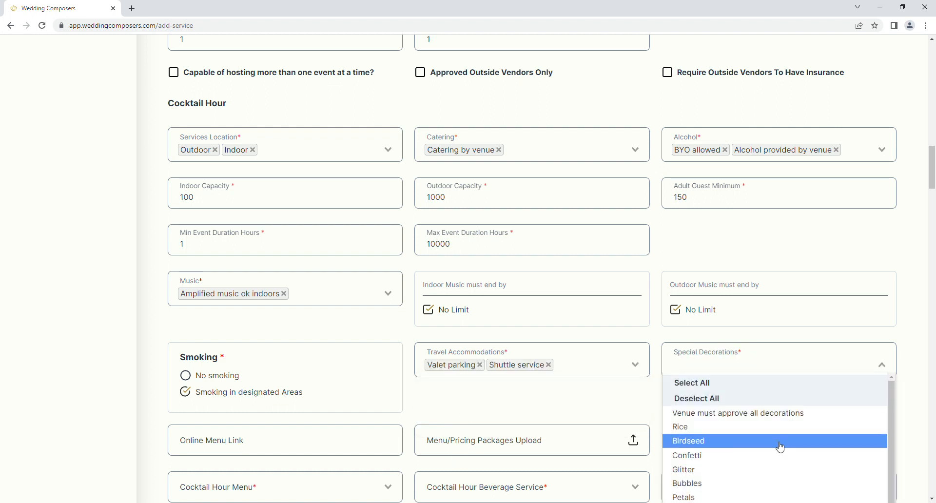
scroll(778, 432, "down", 1)
scroll(779, 428, "up", 1)
scroll(777, 427, "down", 2)
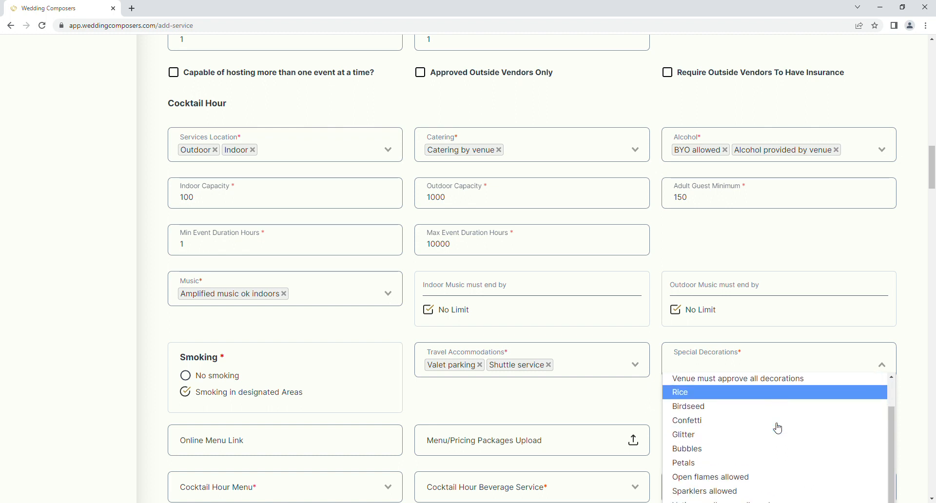
scroll(777, 425, "up", 1)
scroll(777, 425, "up", 1)
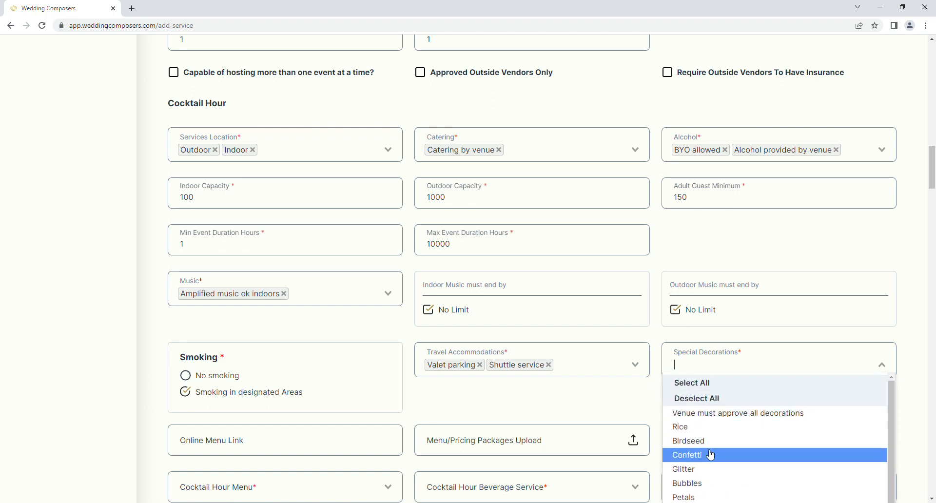
left_click(668, 439)
scroll(349, 435, "down", 2)
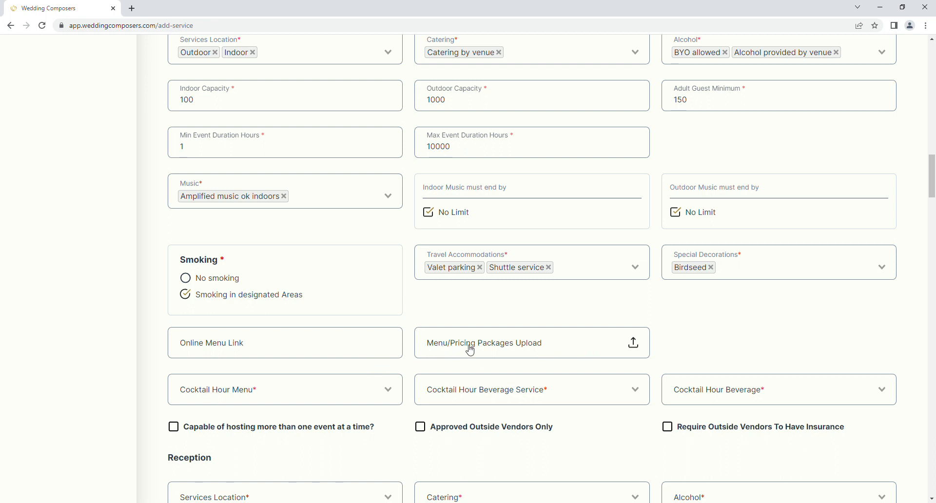
Step: Set the Cocktail Hour menu to Hors d'oeuvres of the American type, with Vegetarian as the special diet option
scroll(478, 353, "down", 2)
left_click(373, 297)
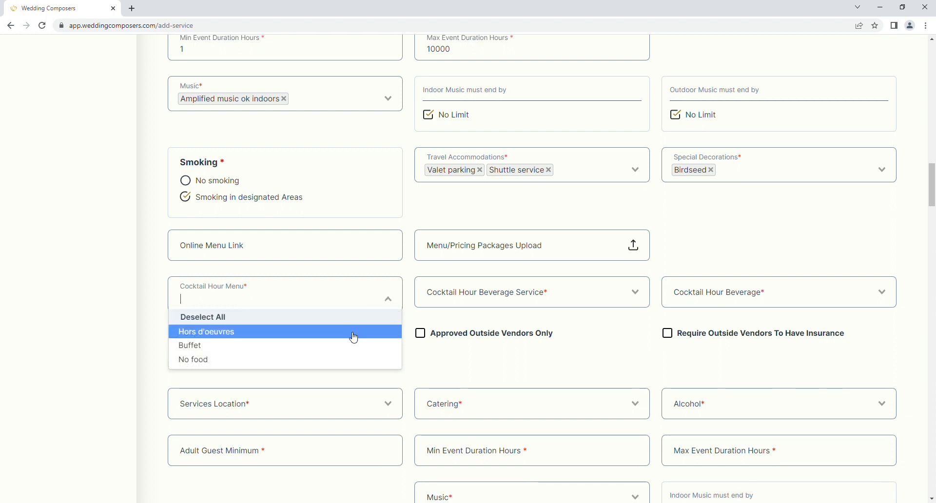
left_click(314, 332)
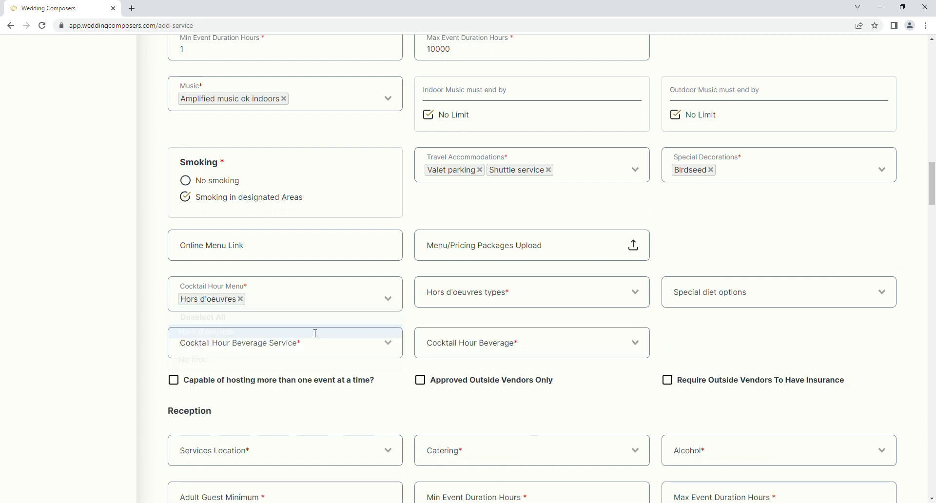
left_click(557, 298)
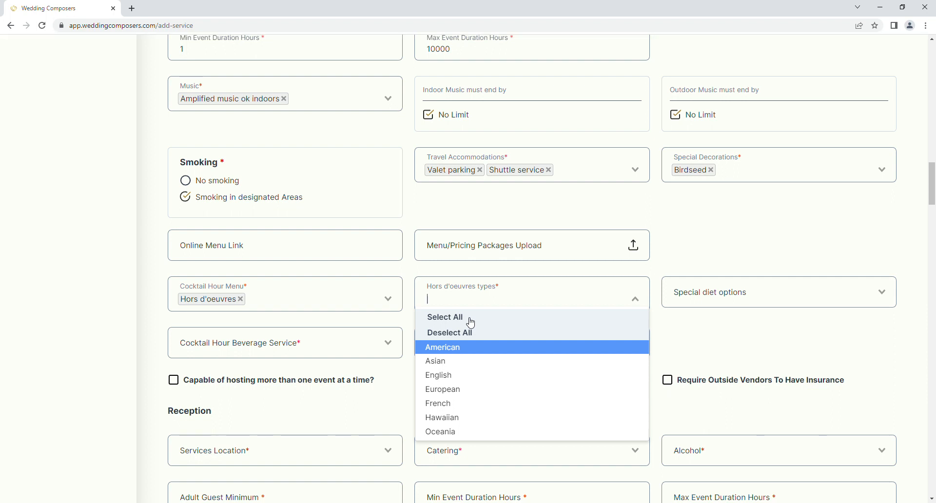
type("amer")
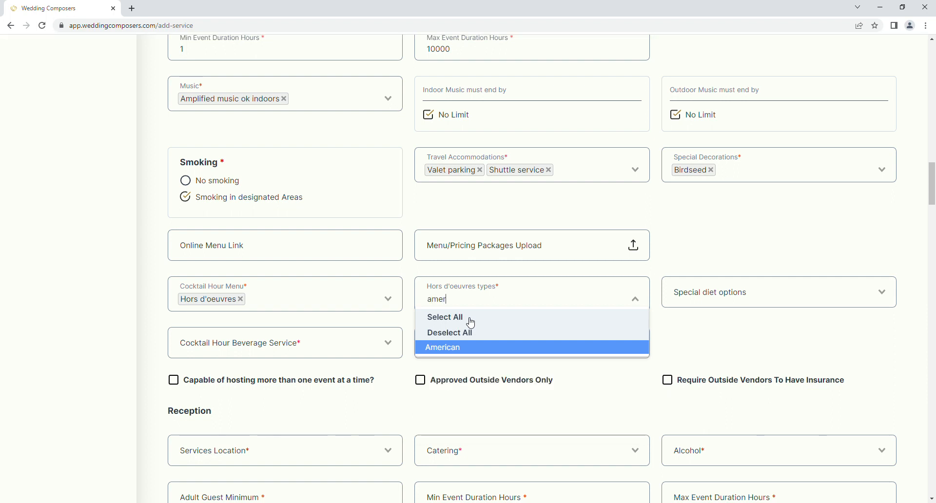
left_click(476, 347)
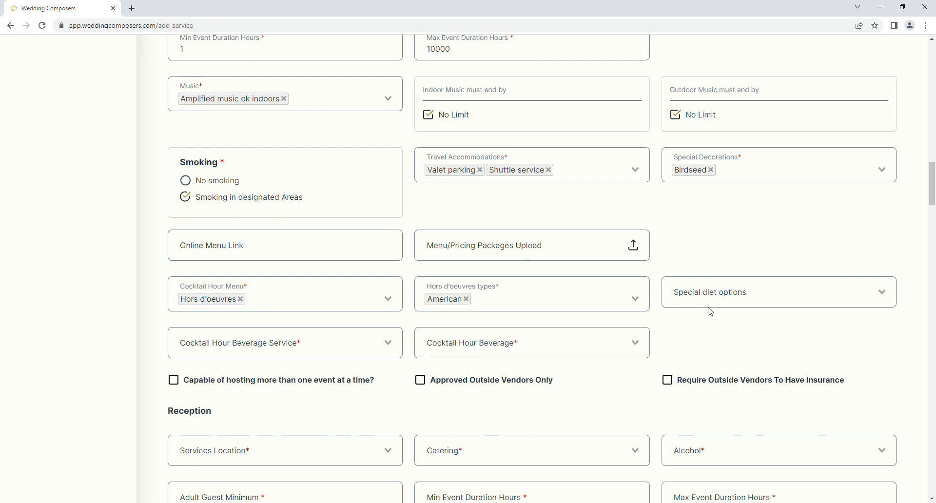
left_click(734, 301)
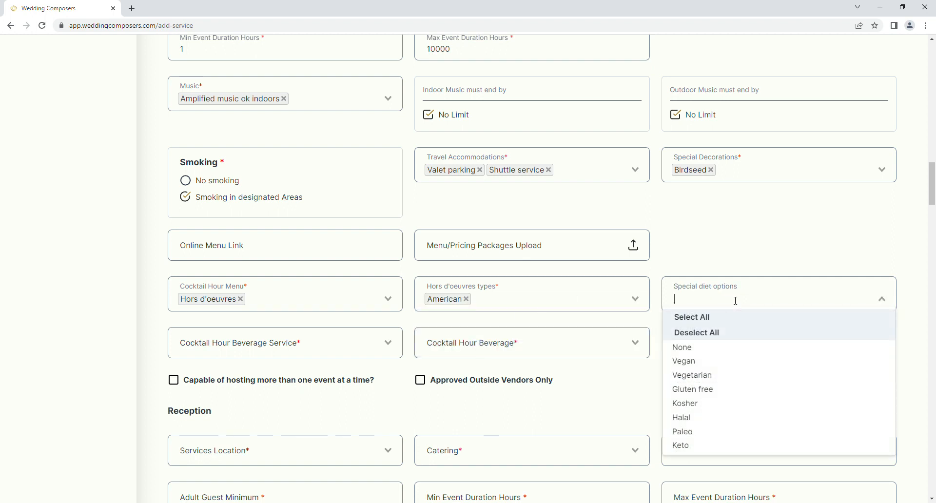
left_click(741, 375)
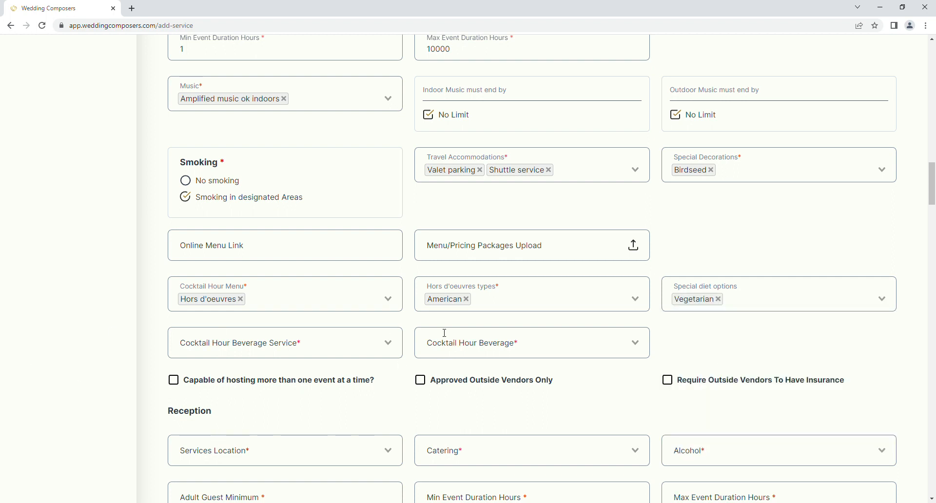
Step: Try No alcohol as the Cocktail Hour beverage service with Non alcoholic beverages, and remove that beverage again
left_click(361, 351)
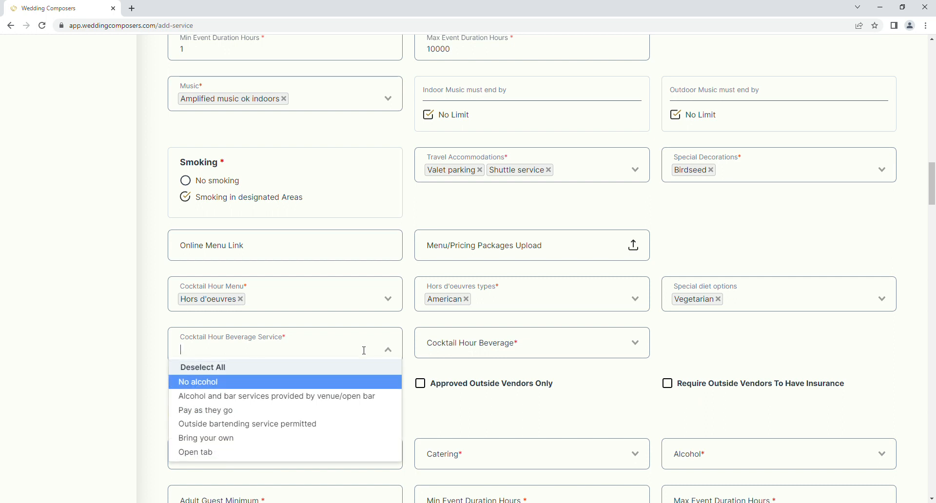
left_click(208, 384)
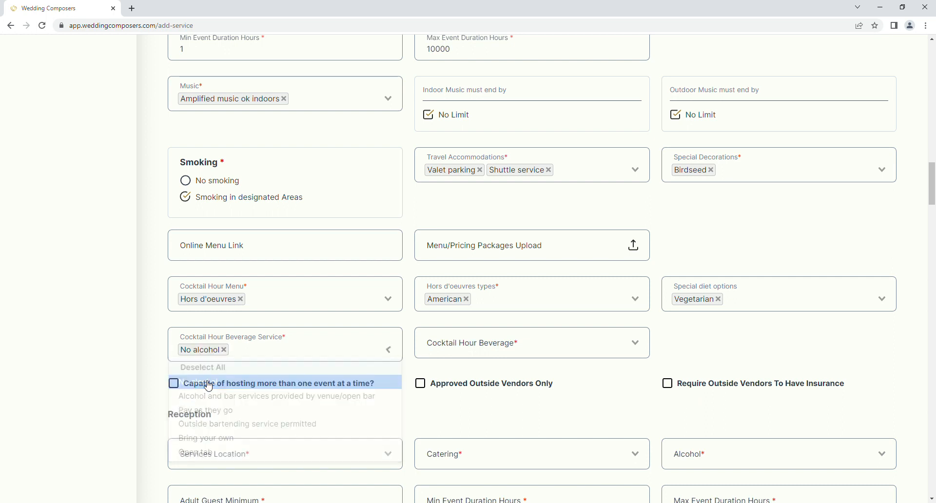
left_click(565, 353)
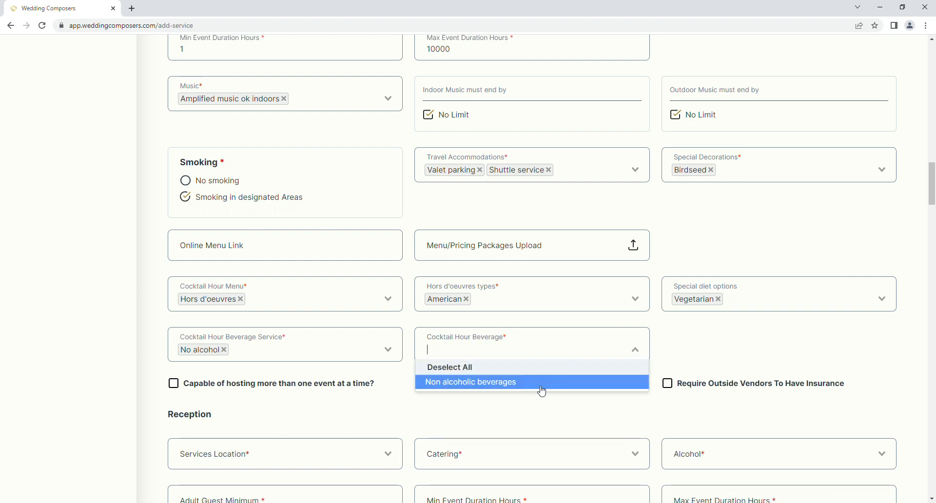
left_click(466, 388)
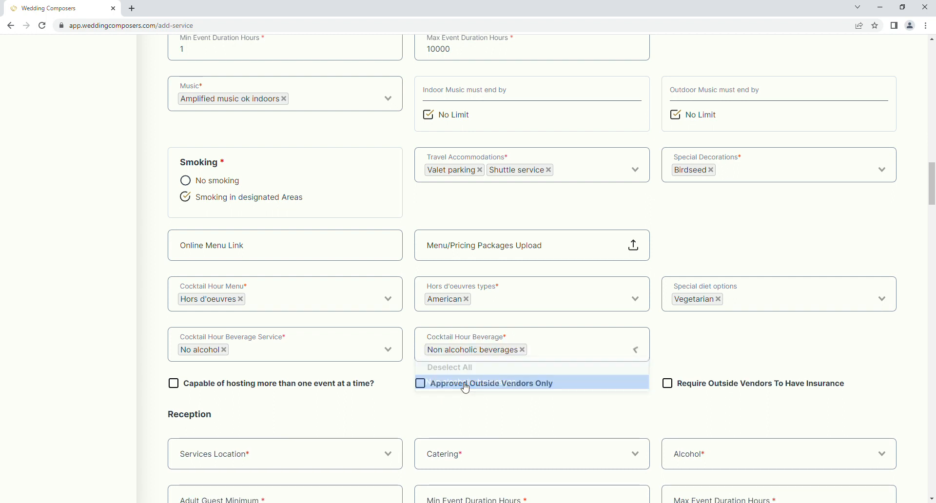
left_click(523, 350)
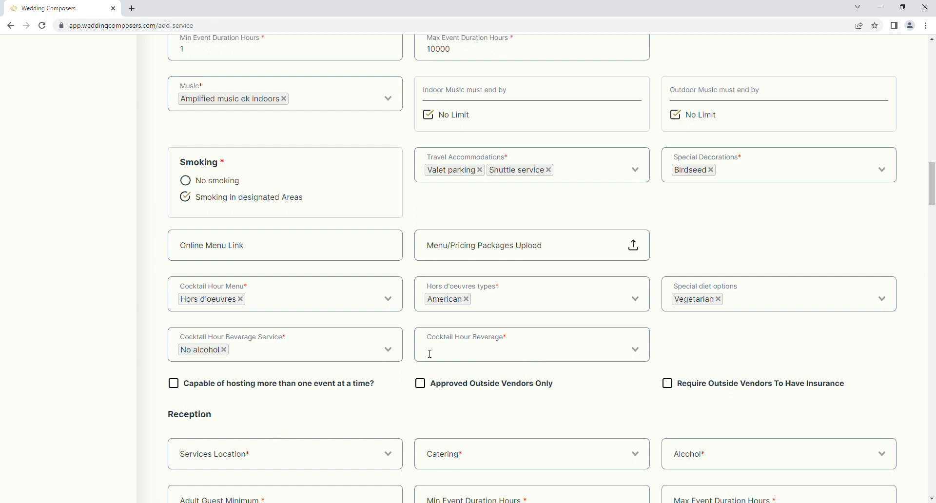
Step: Change the Cocktail Hour beverage service from No alcohol to Alcohol and bar services provided by venue/open bar
left_click(394, 354)
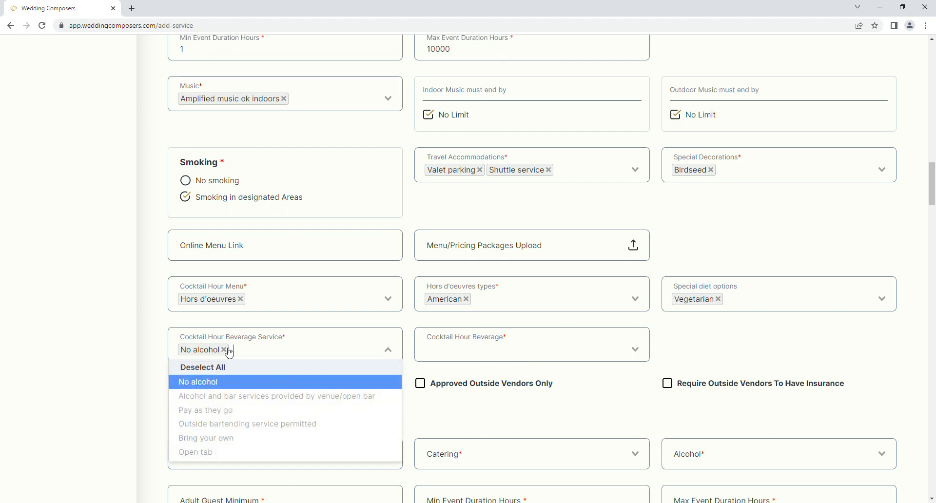
left_click(222, 380)
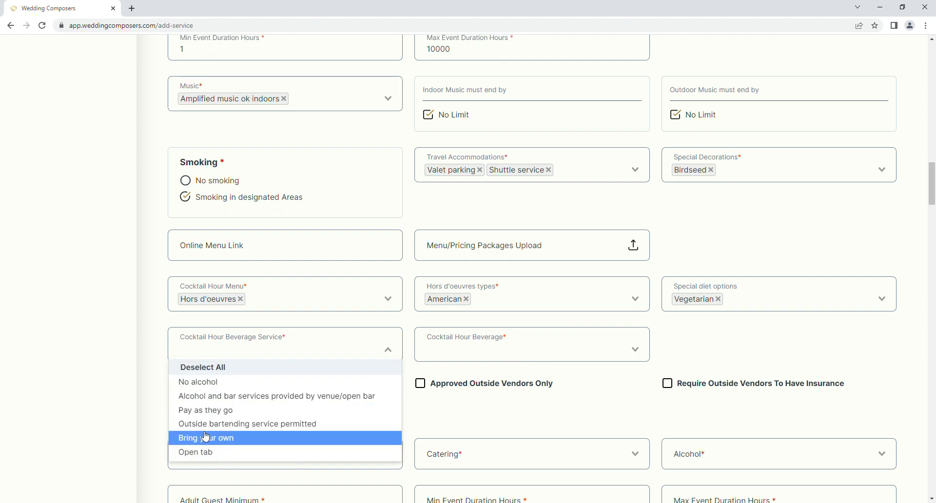
left_click(203, 396)
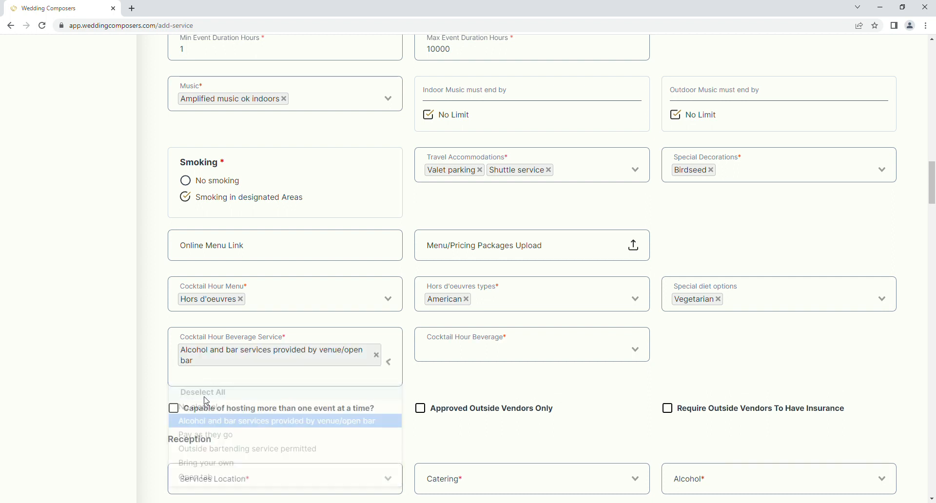
Step: Add Champagne, Wine, Beer, Premium liquor and Non alcoholic beverages as the Cocktail Hour beverages
left_click(469, 356)
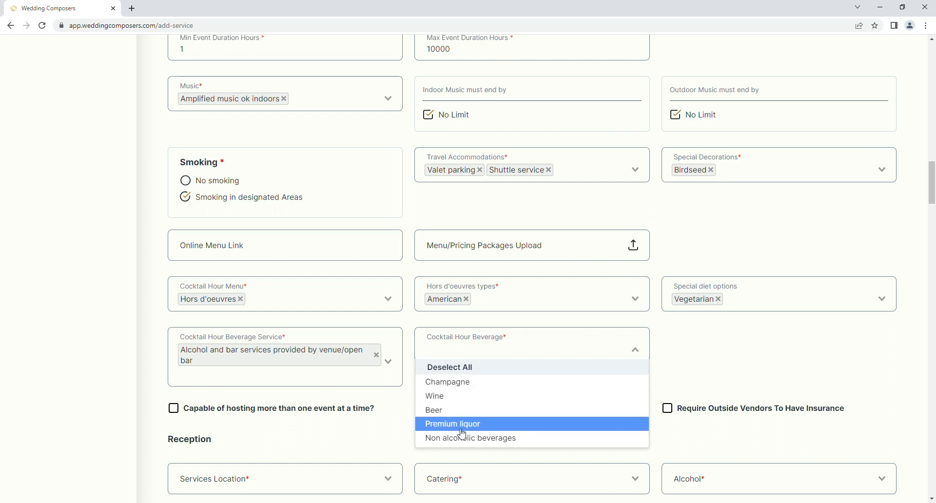
left_click(485, 386)
left_click(502, 352)
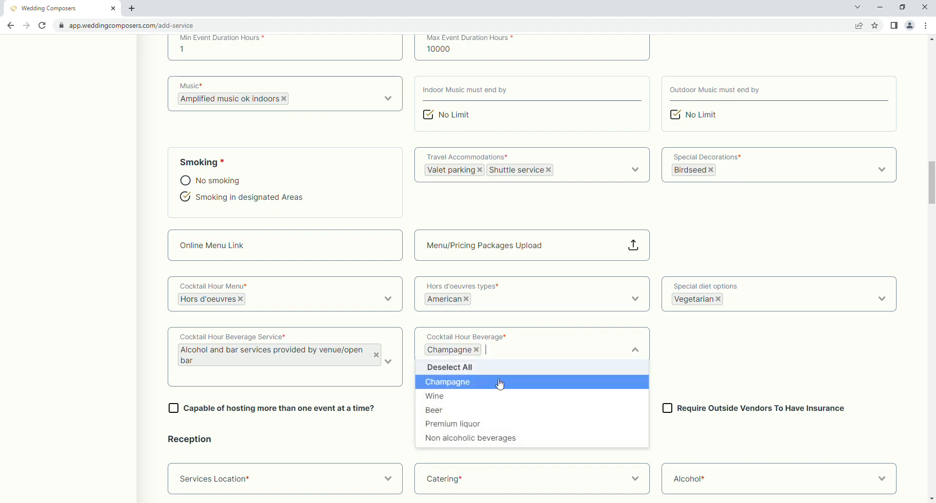
left_click(489, 394)
left_click(529, 353)
left_click(501, 410)
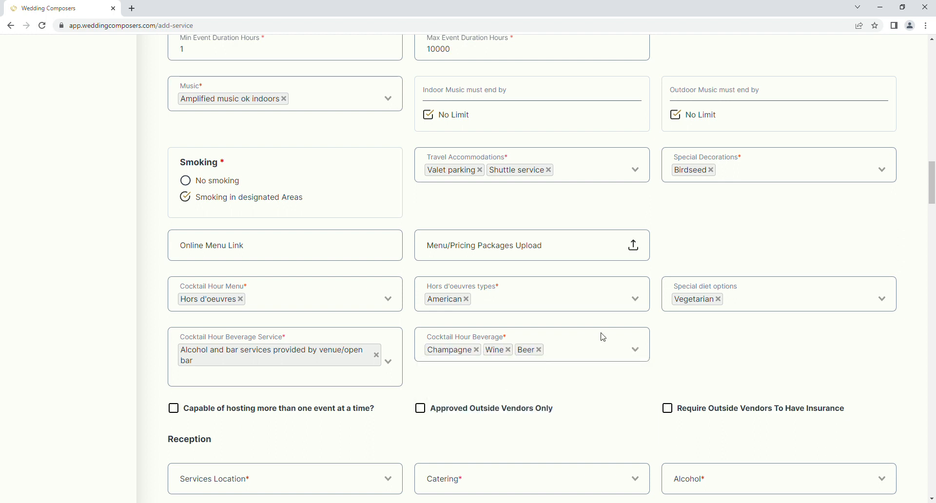
left_click(592, 352)
left_click(547, 431)
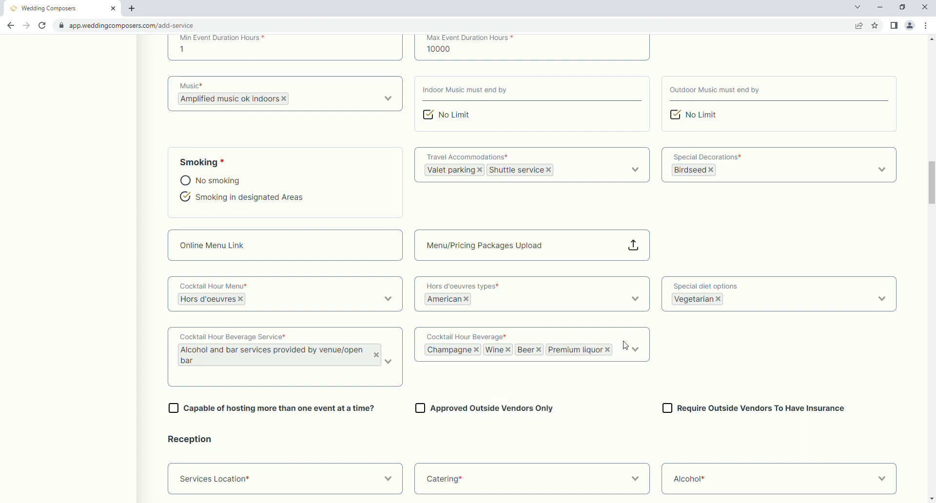
left_click(630, 364)
left_click(566, 440)
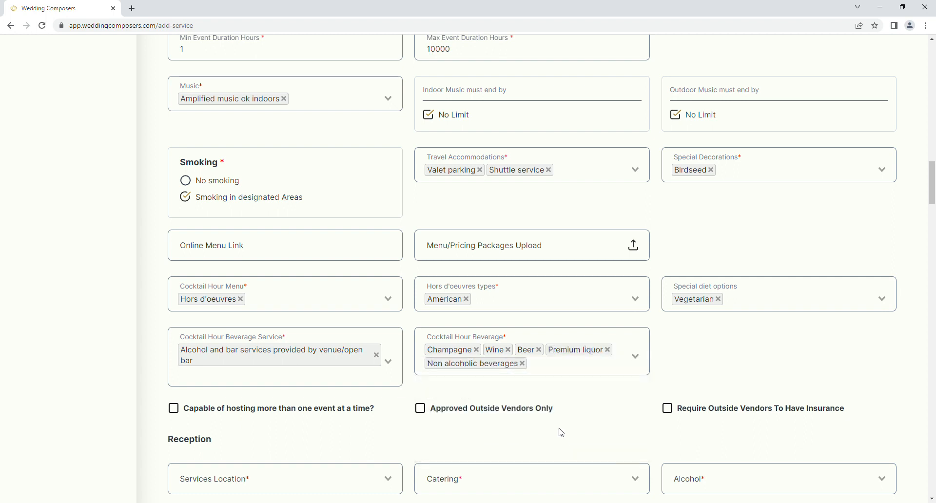
Step: Set the Reception services location to both Indoor and Outdoor
scroll(553, 412, "down", 2)
scroll(553, 413, "down", 2)
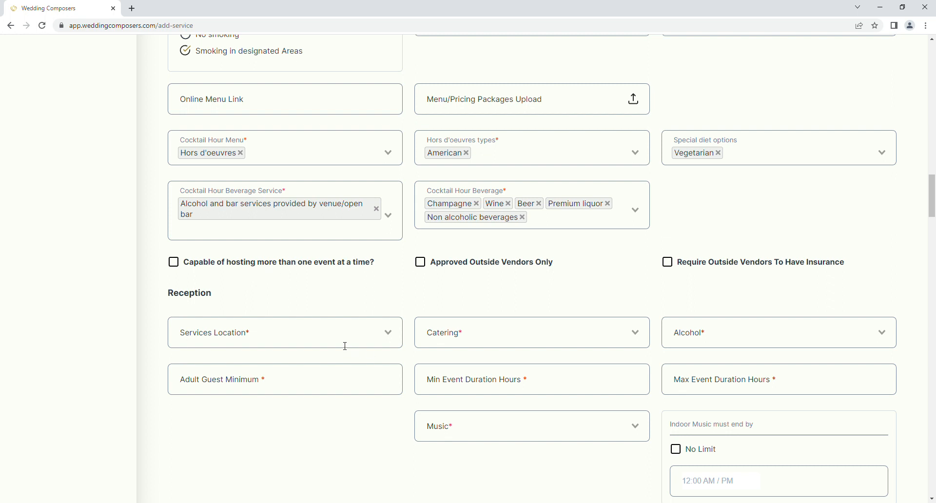
scroll(330, 325, "down", 2)
left_click(279, 241)
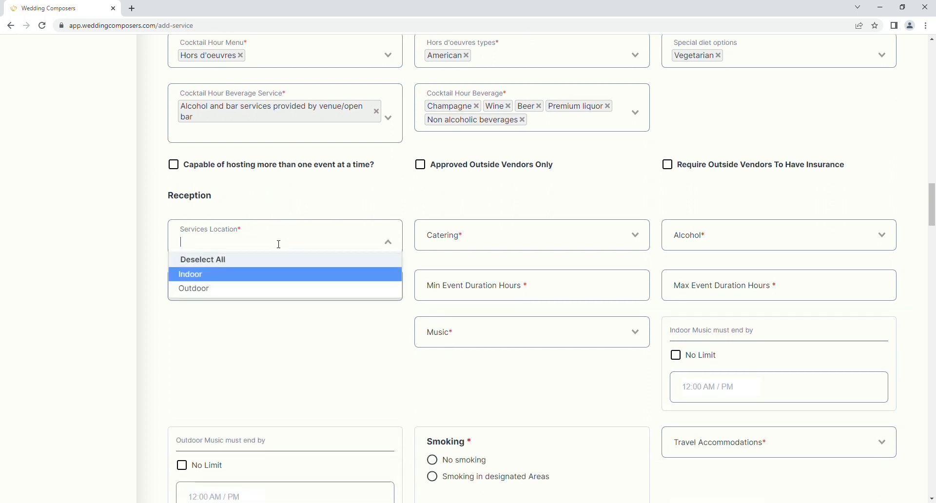
left_click(264, 276)
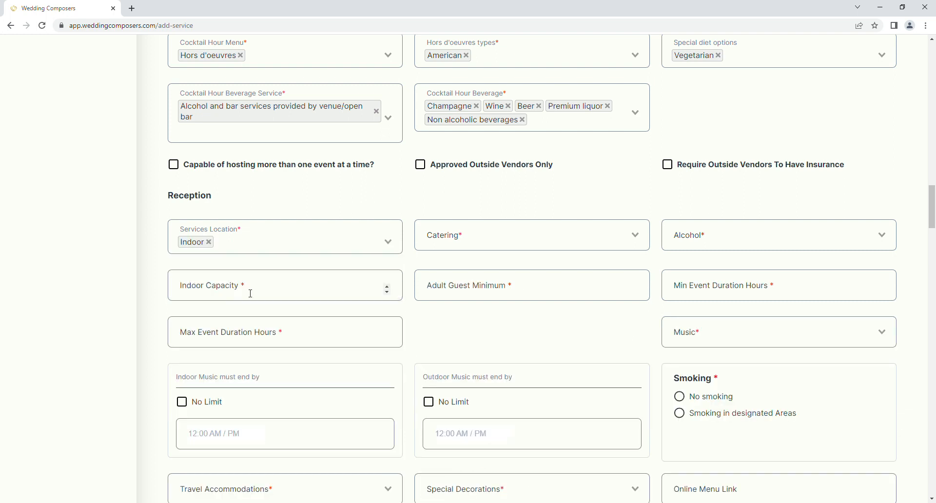
left_click(272, 243)
left_click(278, 289)
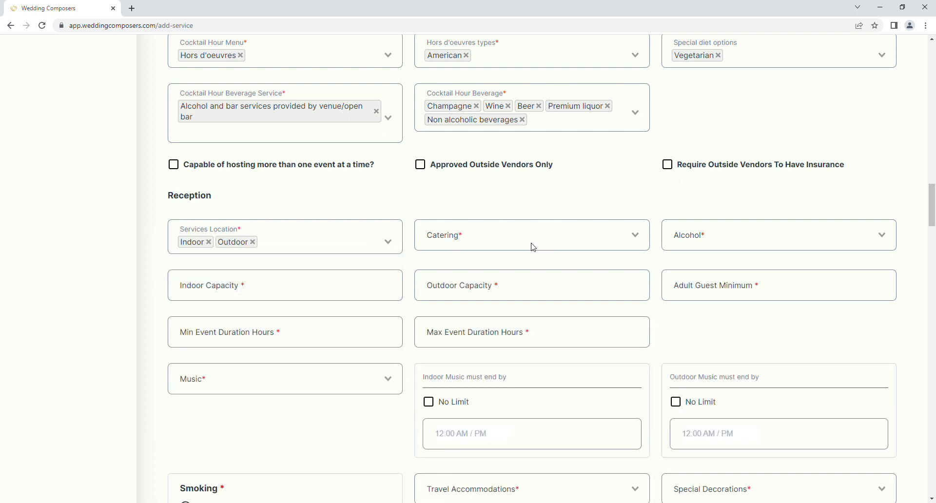
Step: Set the Reception catering to Catering by venue and its alcohol to Alcohol provided by venue
left_click(519, 252)
left_click(492, 288)
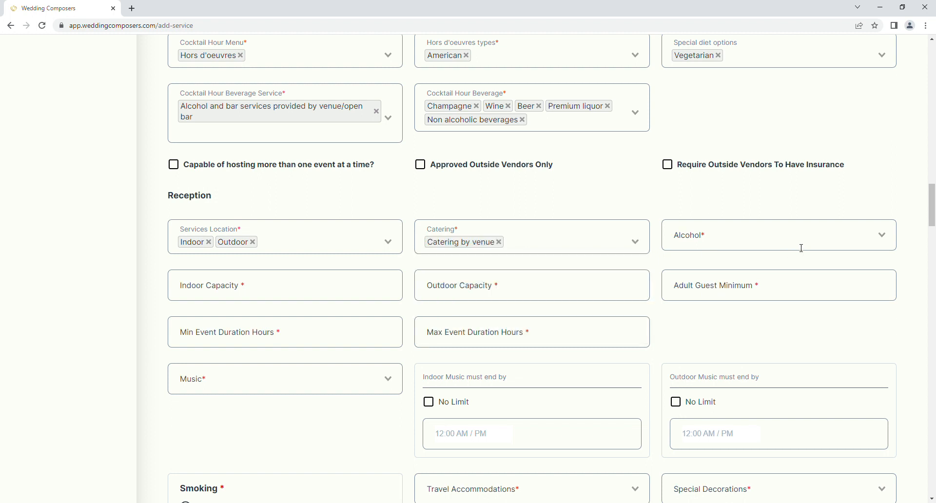
left_click(802, 248)
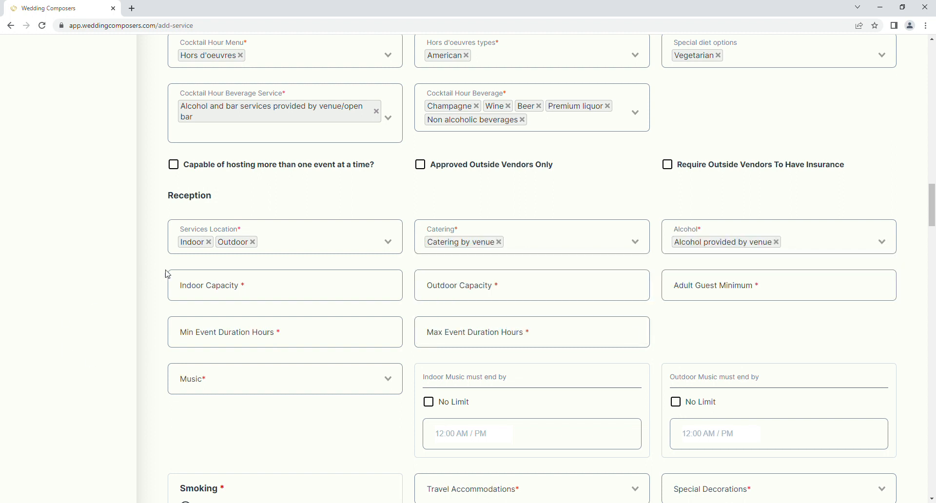
Step: Set the Reception indoor capacity to 100, outdoor capacity to 1000 and adult guest minimum to 150
left_click(286, 293)
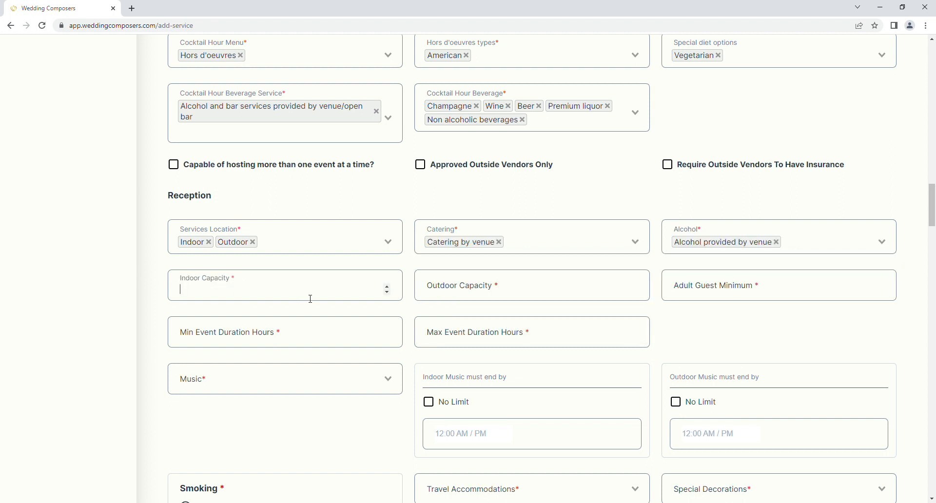
type("100")
left_click(520, 286)
type("1000")
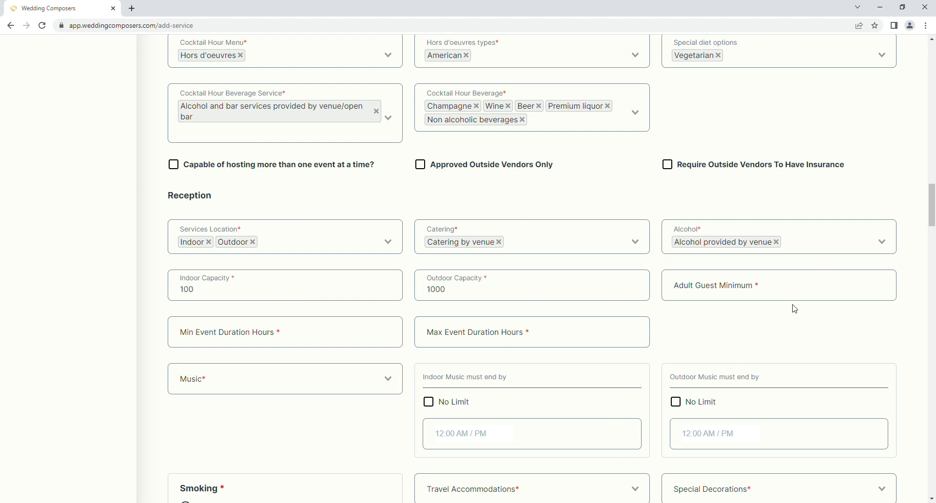
left_click(797, 293)
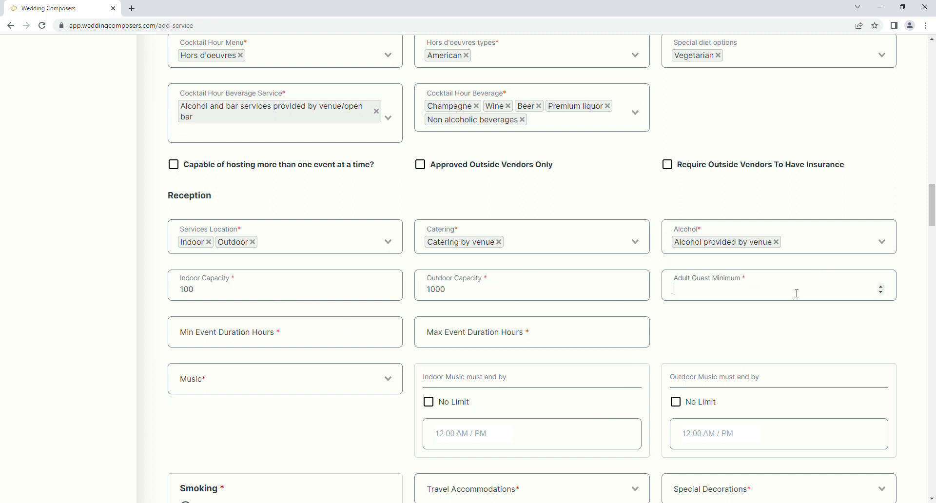
Step: Set the Reception event duration to a minimum of 1 and a maximum of 10 hours
left_click(205, 332)
type("1")
left_click(441, 337)
type("10")
Step: Set the Reception music to Amplified music ok indoors, with No Limit on indoor and outdoor music end times
left_click(233, 384)
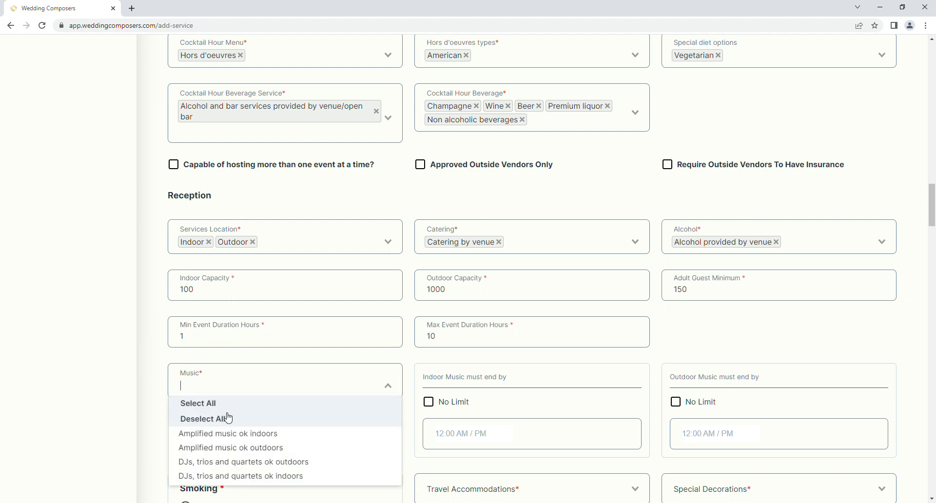
left_click(220, 435)
left_click(460, 407)
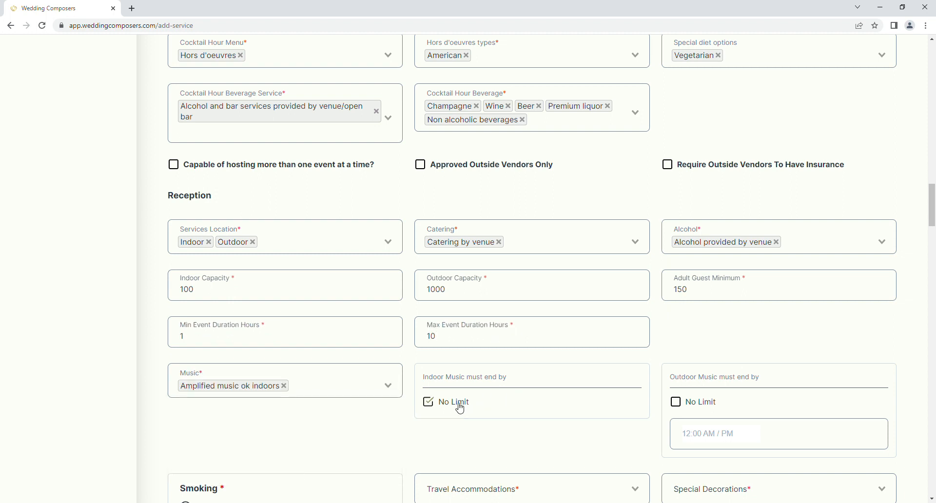
left_click(716, 408)
Step: Allow Smoking in designated Areas for the Reception and add Valet parking as its travel accommodation
scroll(711, 398, "down", 2)
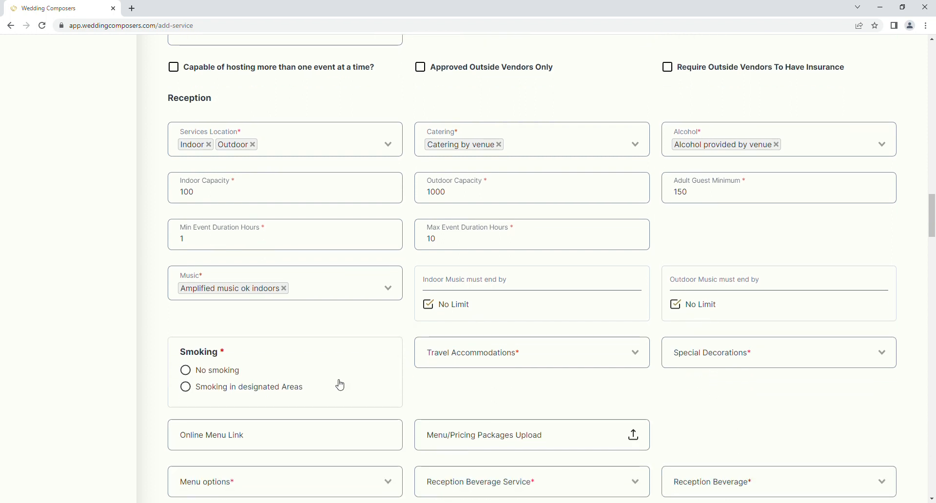
left_click(205, 385)
left_click(595, 354)
left_click(570, 389)
Step: Choose Venue must approve all decorations as the Reception's special decorations option
left_click(672, 364)
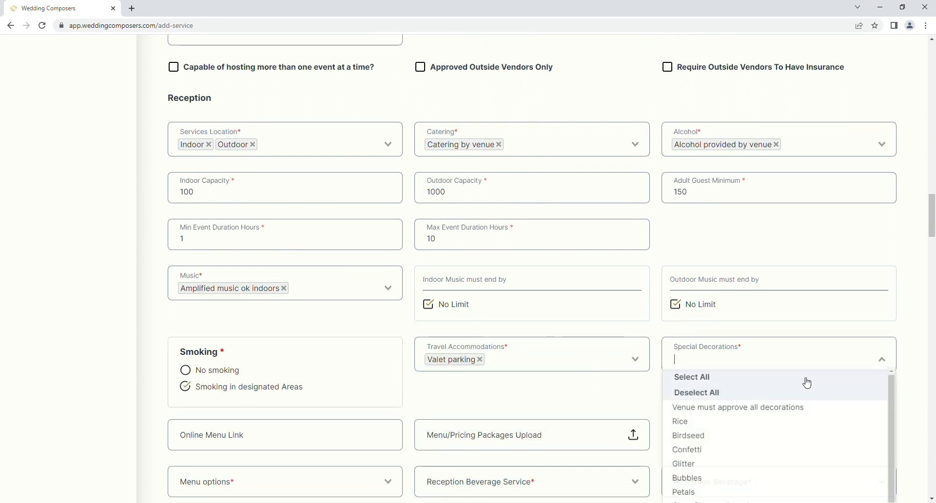
left_click(780, 407)
left_click(294, 454)
Step: Set the Reception menu option to Buffet, the cuisine to Italian and the special diet option to Gluten free
scroll(262, 382, "down", 2)
scroll(262, 382, "down", 2)
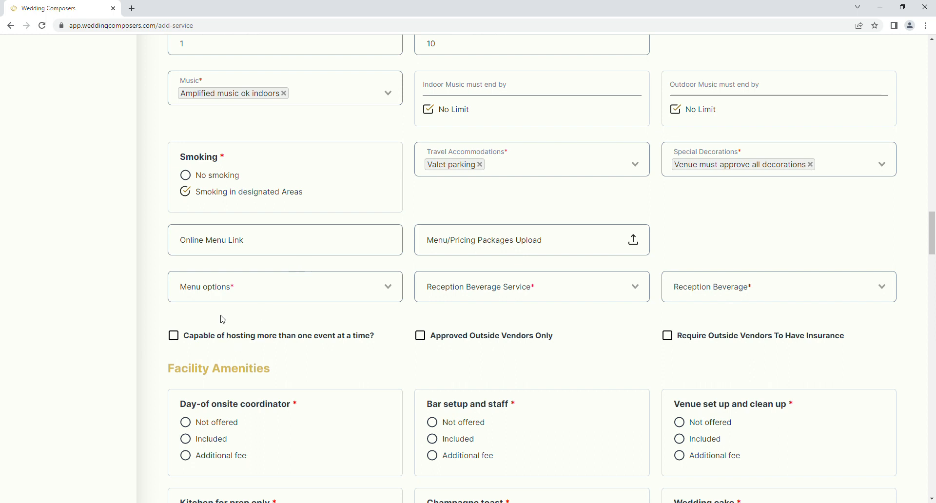
left_click(238, 294)
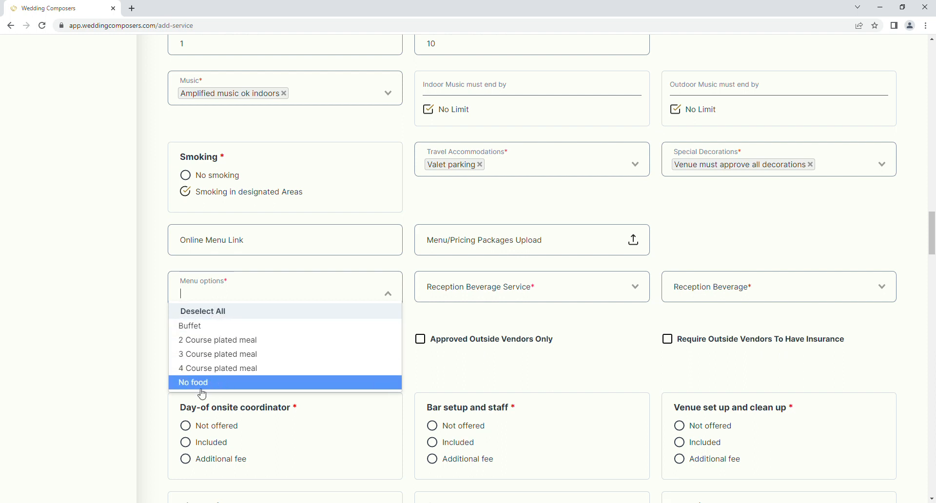
left_click(217, 326)
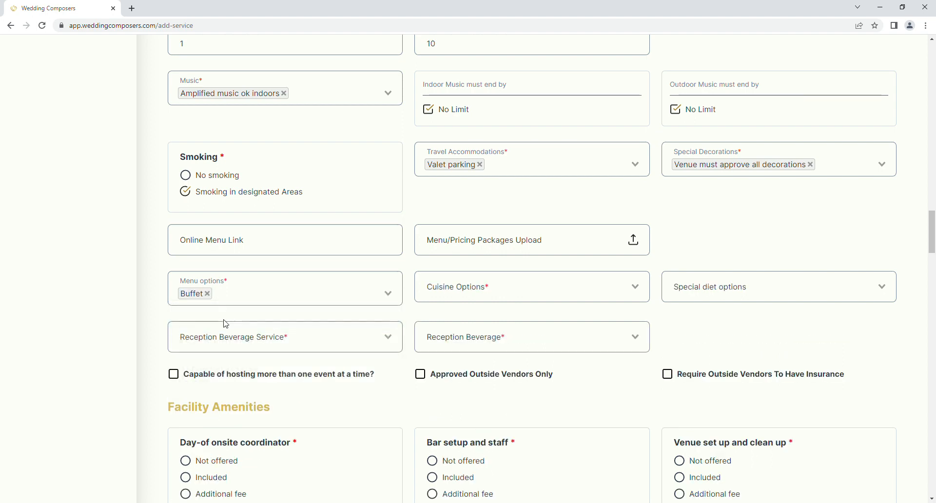
left_click(468, 286)
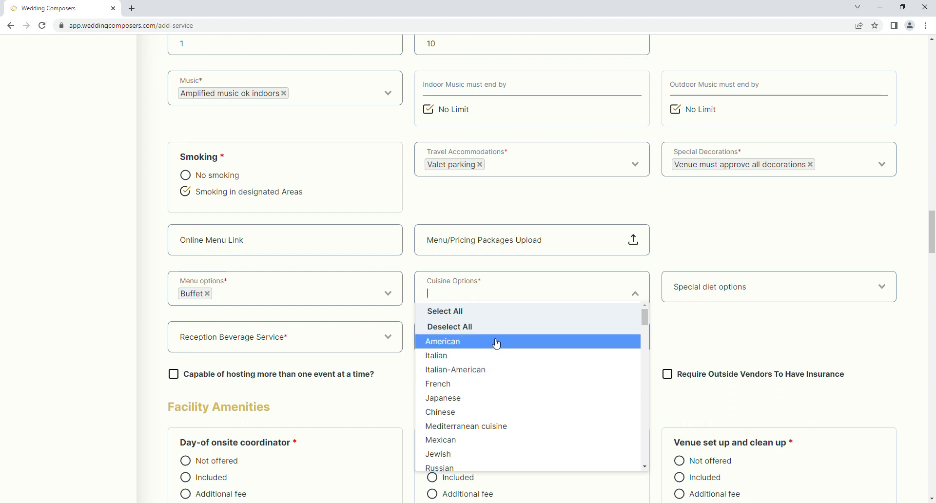
type("ital")
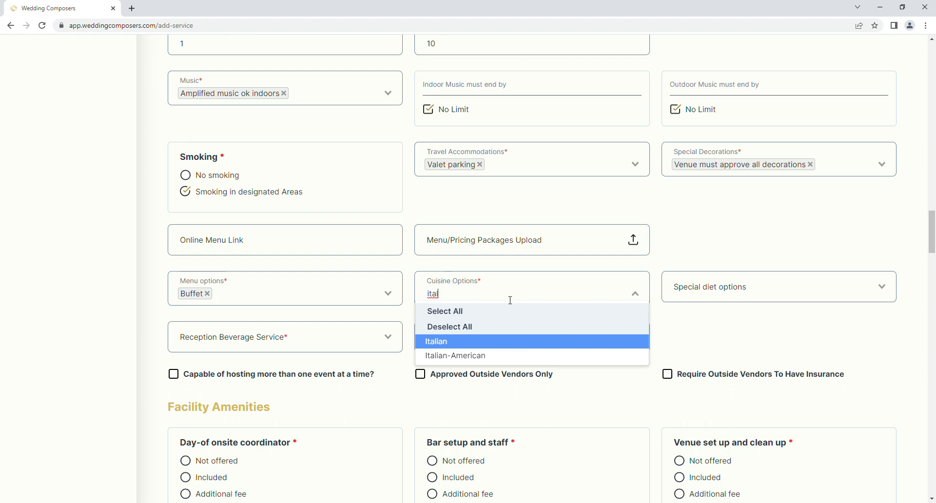
left_click(521, 344)
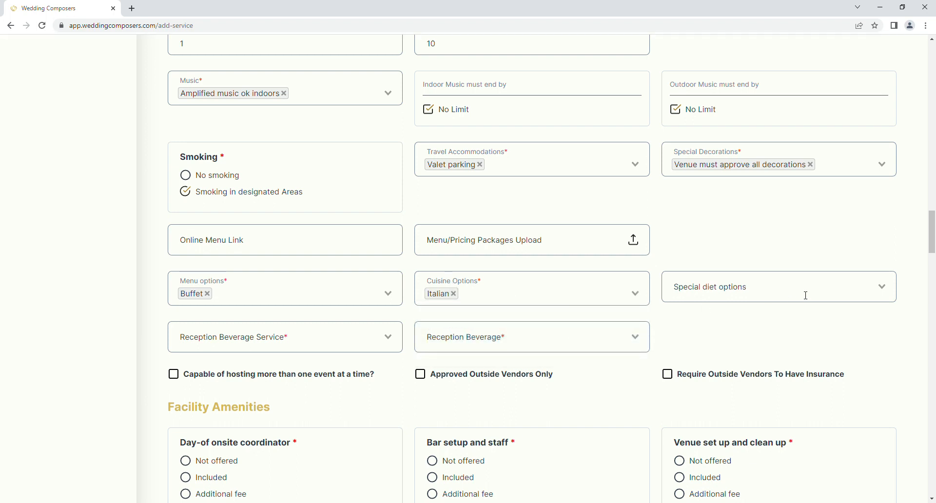
left_click(746, 293)
left_click(721, 373)
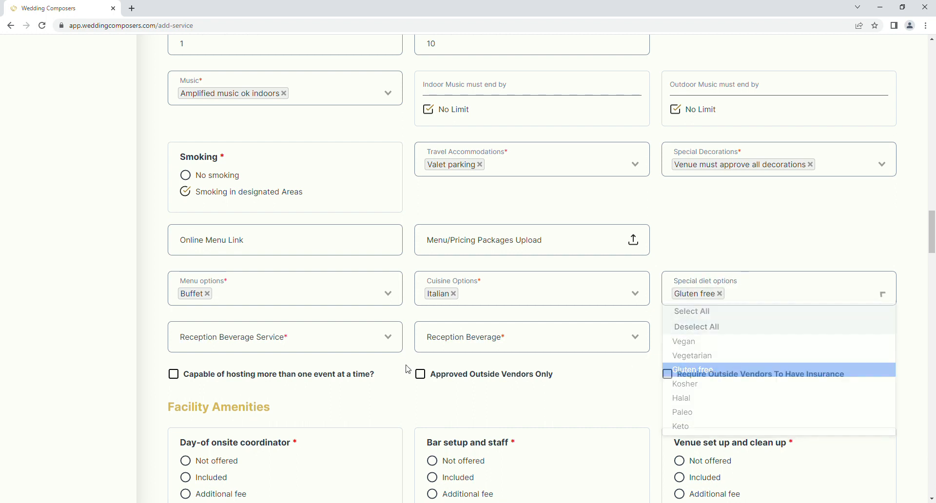
Step: Set the Reception Beverage Service to No alcohol and the Reception Beverage to Non alcoholic beverages
left_click(383, 342)
left_click(200, 375)
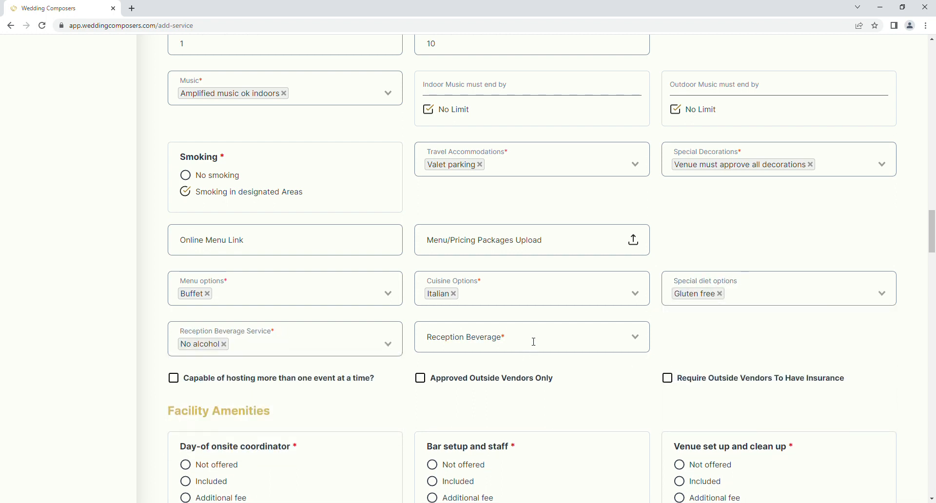
left_click(534, 342)
left_click(533, 380)
Step: Mark the Reception as capable of hosting multiple events, limited to approved outside vendors, and requiring outside vendors to have insurance
scroll(533, 382, "down", 2)
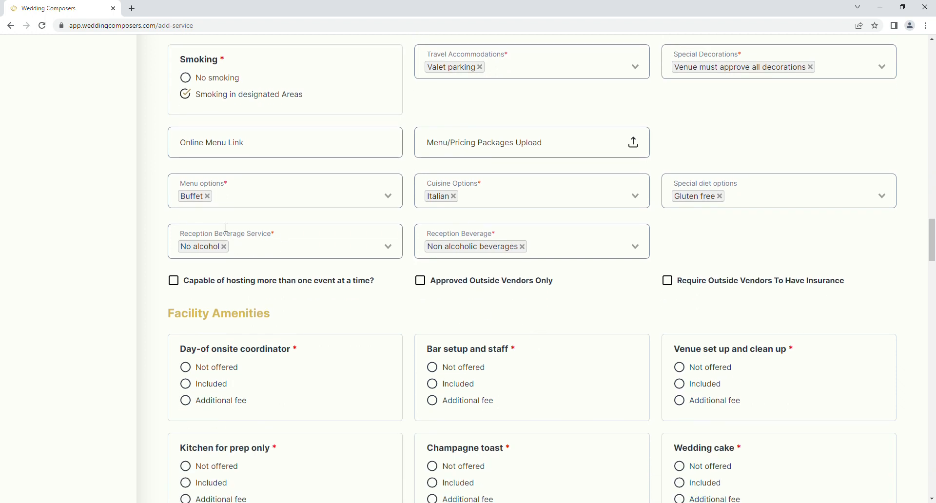
left_click(257, 287)
left_click(436, 286)
left_click(740, 288)
Step: Mark the onsite coordinator, bar setup, venue set up and clean up, prep kitchen, champagne toast and wedding cake facility amenities as Included
scroll(205, 390, "down", 3)
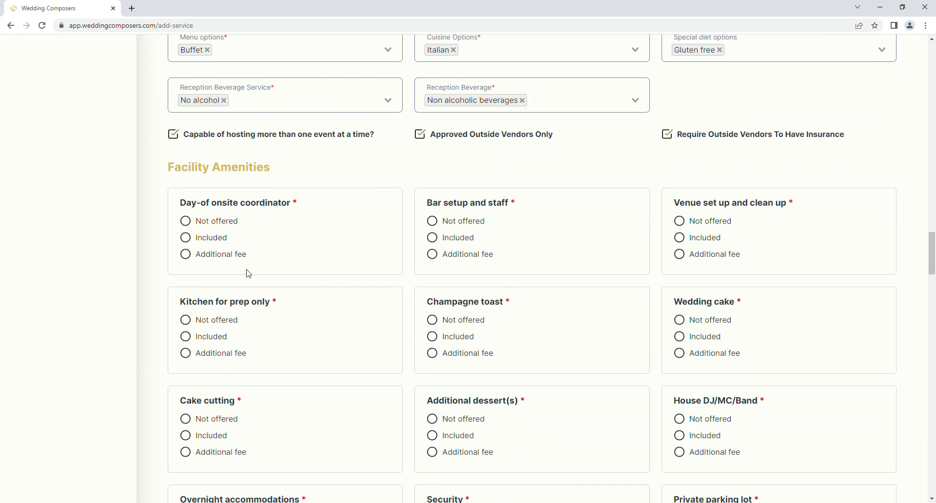
left_click(220, 239)
left_click(472, 247)
left_click(709, 240)
left_click(706, 338)
left_click(437, 338)
left_click(226, 338)
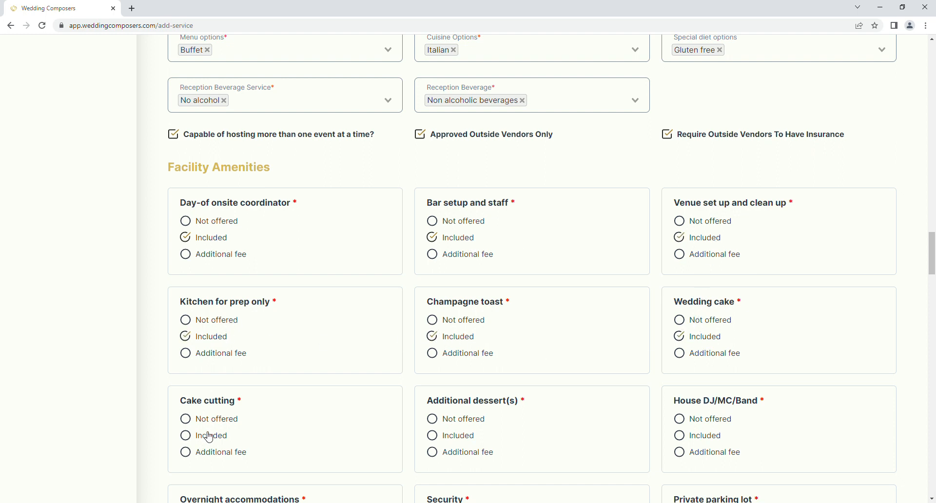
Step: Set the facility amenities for cake cutting, additional desserts, House DJ/MC/Band, overnight accommodations, security and private parking lot to Included
left_click(209, 437)
left_click(434, 437)
scroll(701, 393, "down", 2)
left_click(703, 339)
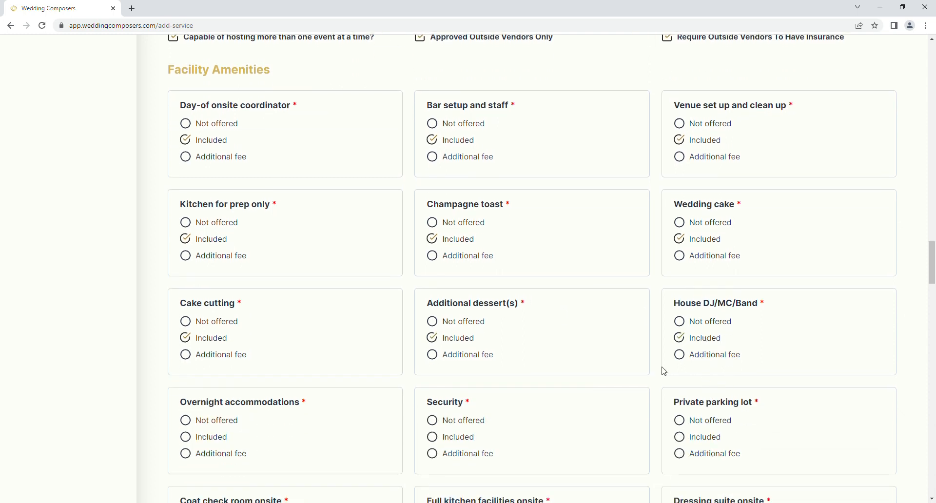
left_click(675, 442)
left_click(451, 437)
left_click(210, 438)
Step: Set the coat check room, full kitchen facilities and dressing suite onsite to Included in the Facility Amenities
scroll(221, 430, "down", 2)
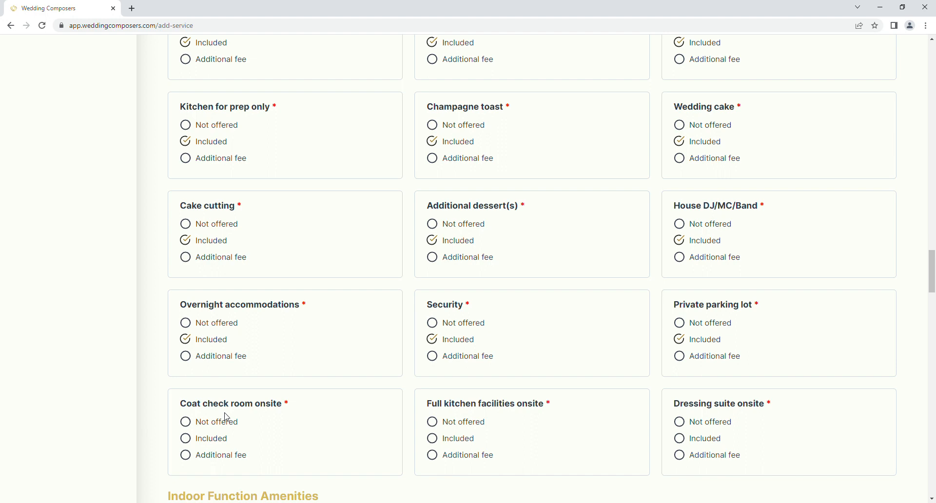
left_click(225, 440)
left_click(480, 445)
left_click(719, 441)
Step: Mark the indoor tables and chairs, linens, glassware, upgraded tableware, upgraded chairs and piano as Included
scroll(716, 443, "down", 3)
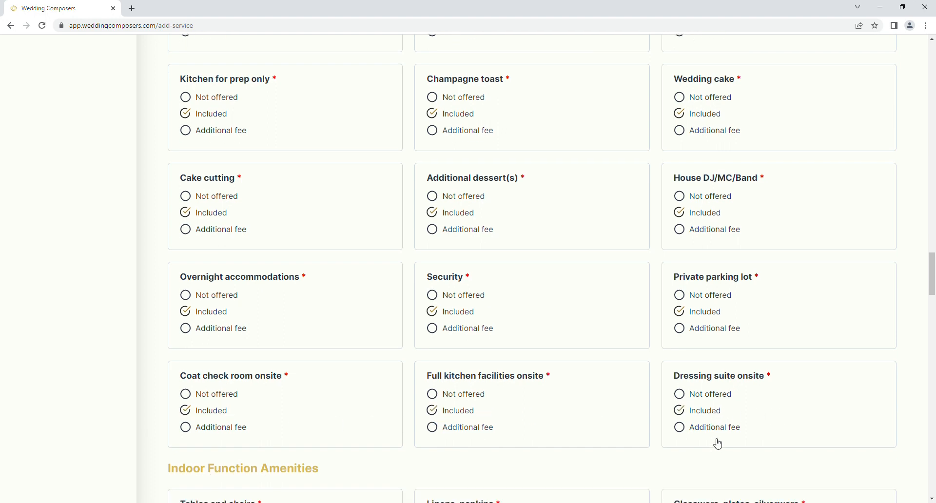
scroll(270, 285, "down", 2)
scroll(223, 223, "down", 13)
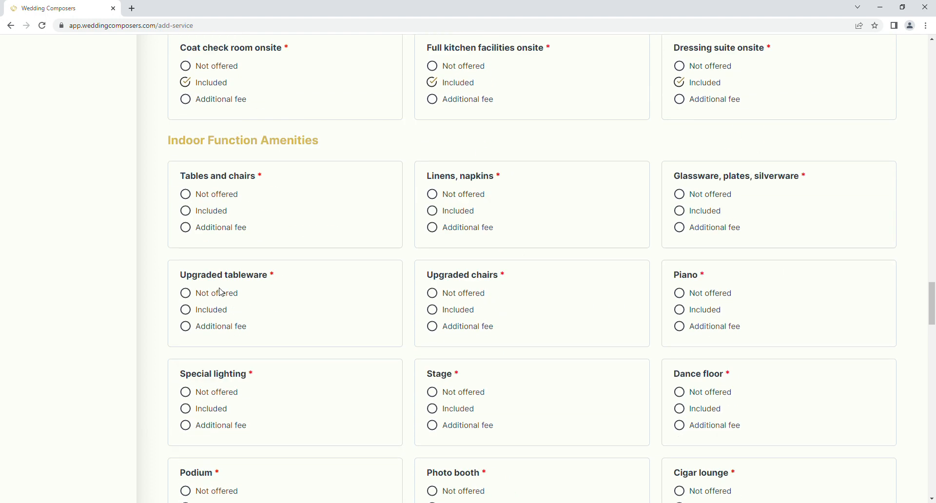
scroll(218, 288, "up", 3)
scroll(186, 323, "up", 11)
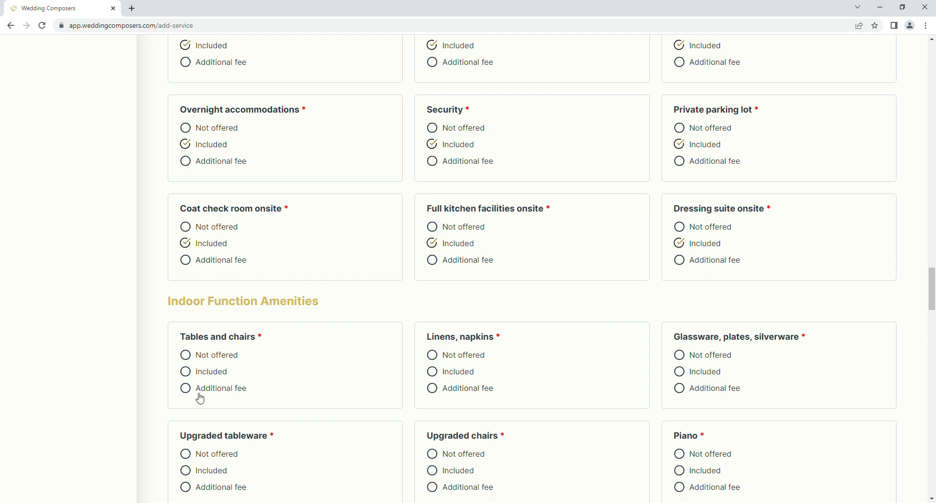
left_click(221, 373)
left_click(472, 378)
left_click(700, 375)
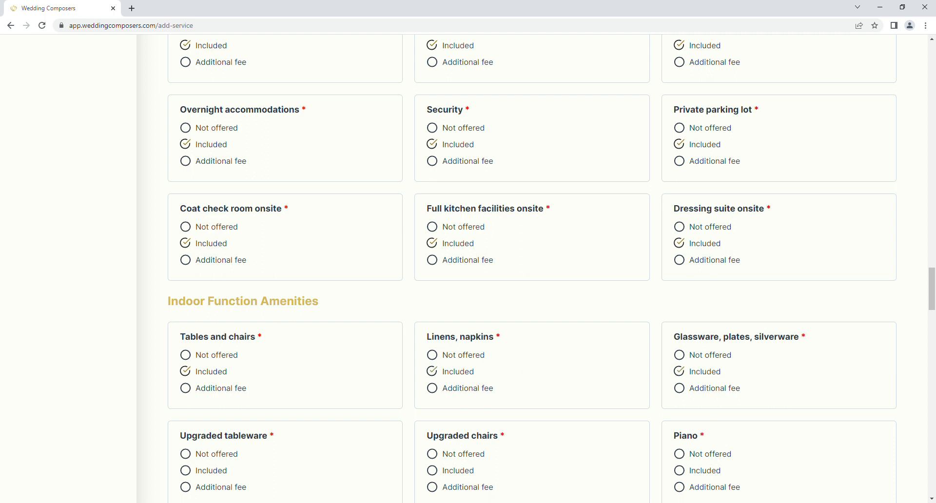
left_click(704, 471)
left_click(447, 472)
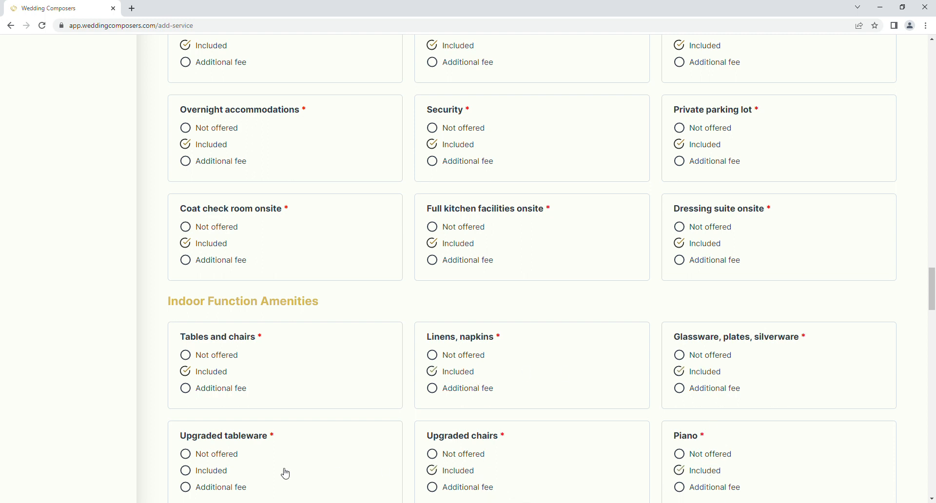
left_click(222, 470)
Step: Mark the indoor special lighting, stage, dance floor, podium, photo booth and cigar lounge as Included
scroll(223, 469, "down", 3)
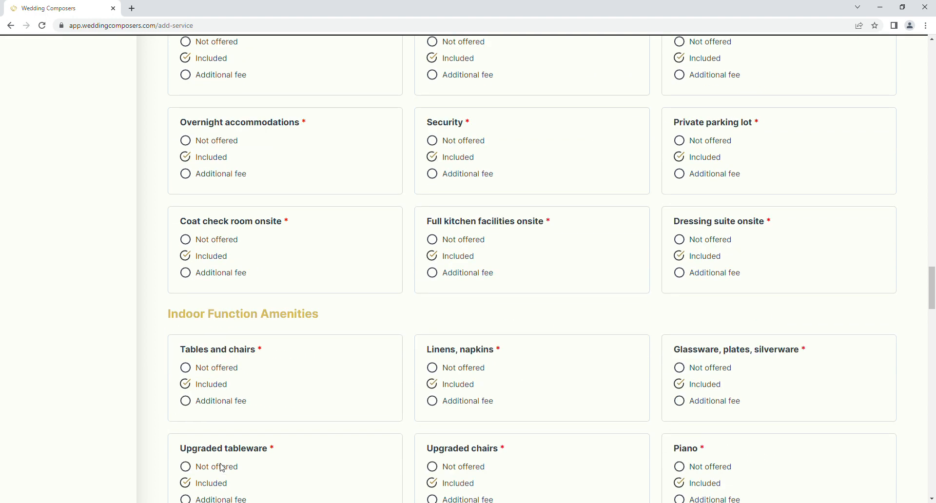
left_click(218, 424)
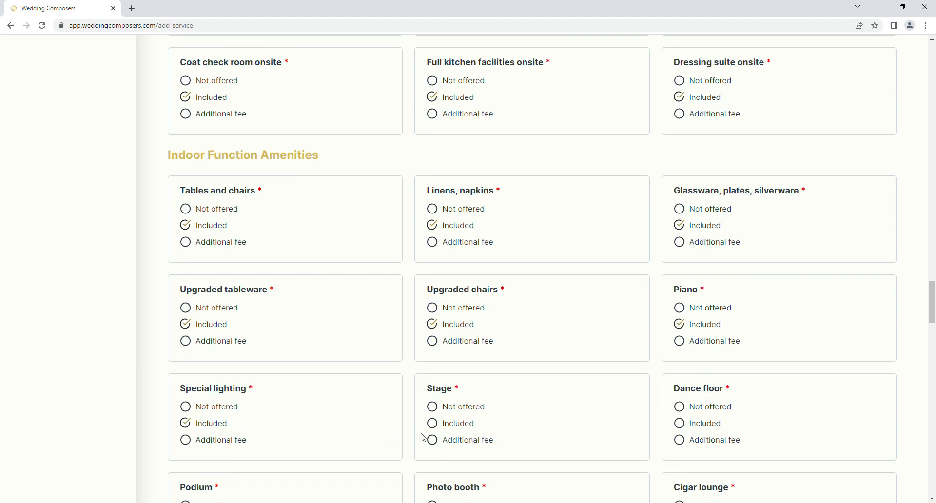
left_click(452, 424)
left_click(717, 430)
scroll(715, 429, "down", 3)
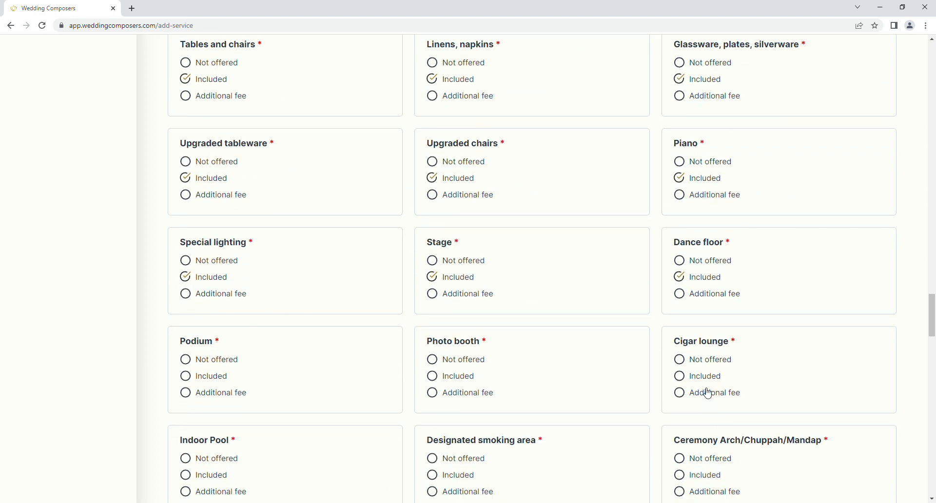
left_click(712, 378)
left_click(456, 379)
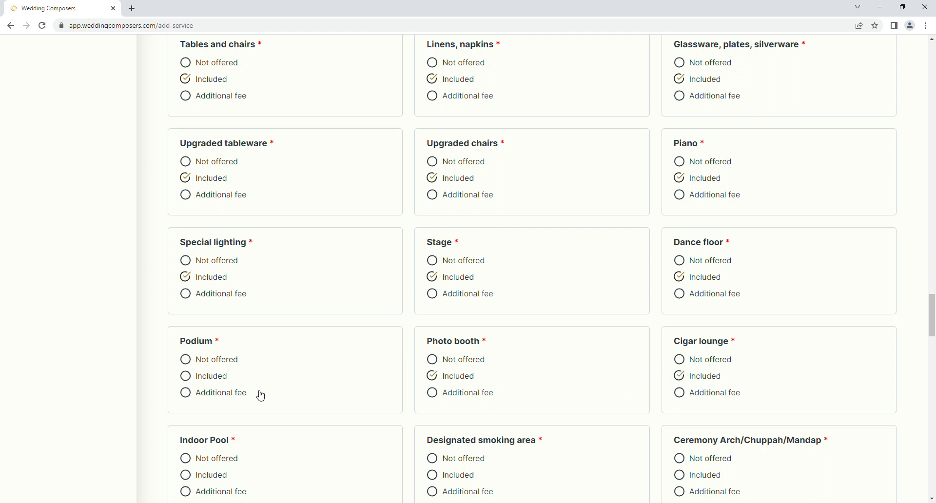
left_click(207, 379)
Step: Set the Indoor Pool, indoor designated smoking area and indoor Ceremony Arch/Chuppah/Mandap to Included
scroll(210, 380, "down", 2)
left_click(215, 379)
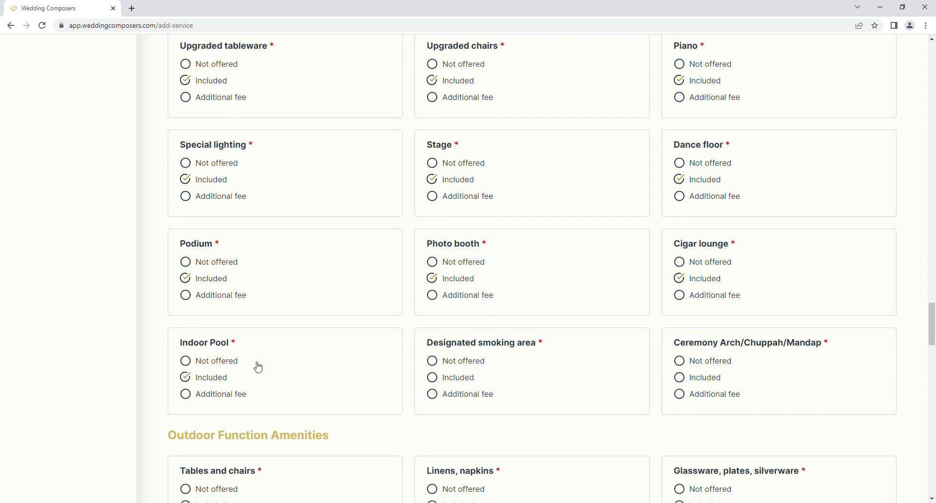
left_click(476, 385)
Step: Mark the outdoor tables and chairs, linens, glassware, upgraded tableware, upgraded chairs and patio lounge furniture as Included
scroll(654, 366, "down", 4)
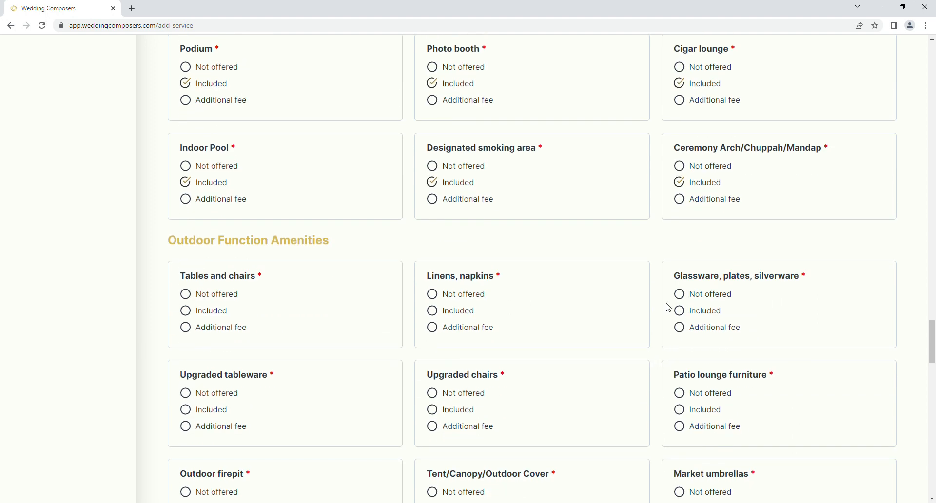
left_click(704, 311)
left_click(462, 312)
left_click(210, 313)
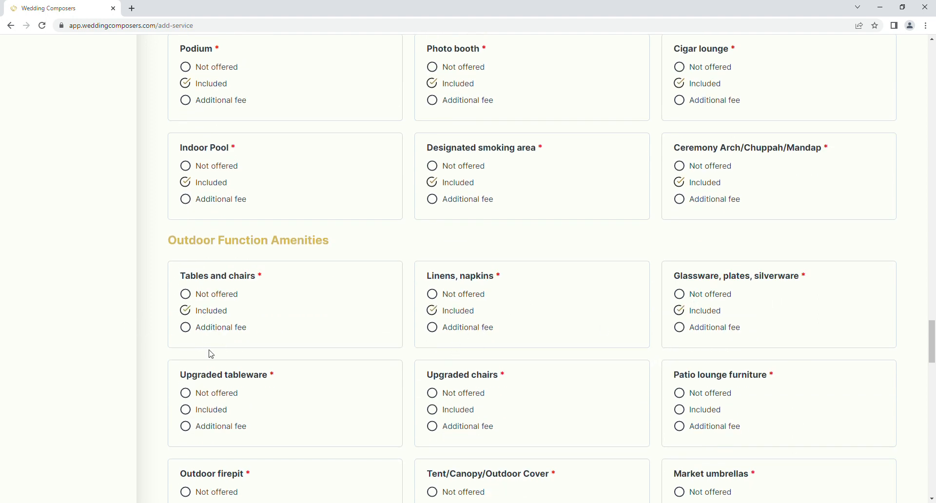
left_click(216, 414)
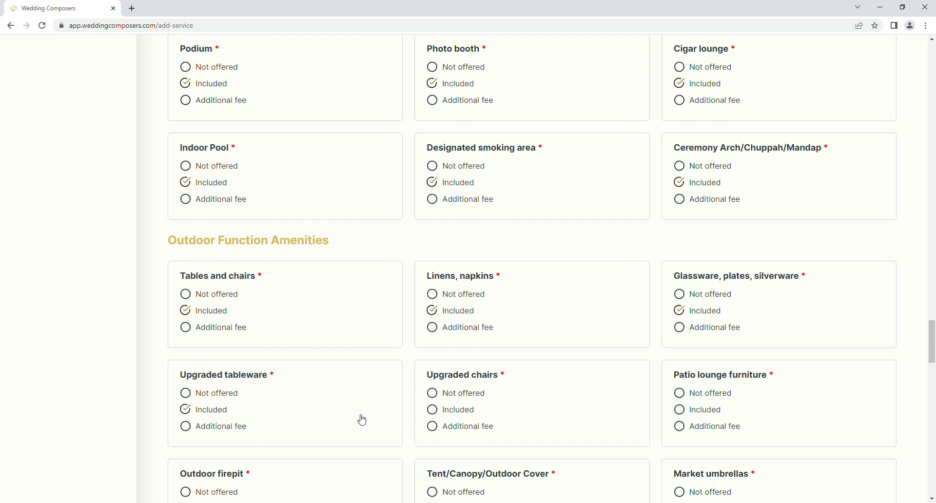
left_click(469, 411)
left_click(704, 406)
Step: Set the outdoor firepit, tent/canopy cover, market umbrellas, outdoor lighting, bistro lighting and special lighting to Included
scroll(704, 405, "down", 3)
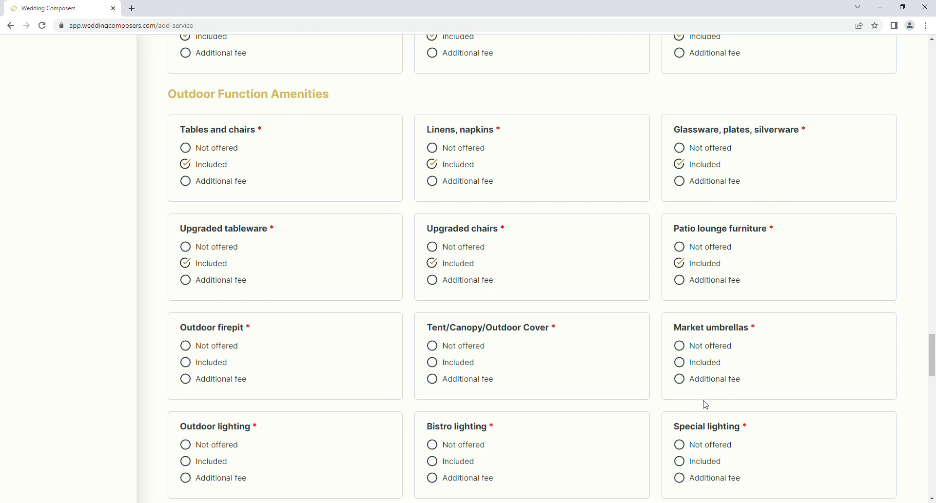
left_click(704, 363)
left_click(470, 364)
left_click(223, 366)
left_click(229, 466)
left_click(698, 464)
left_click(459, 463)
Step: Mark the outdoor stage, dance floor, podium, pool, photo booth and cigar lounge as Included
scroll(459, 462, "down", 3)
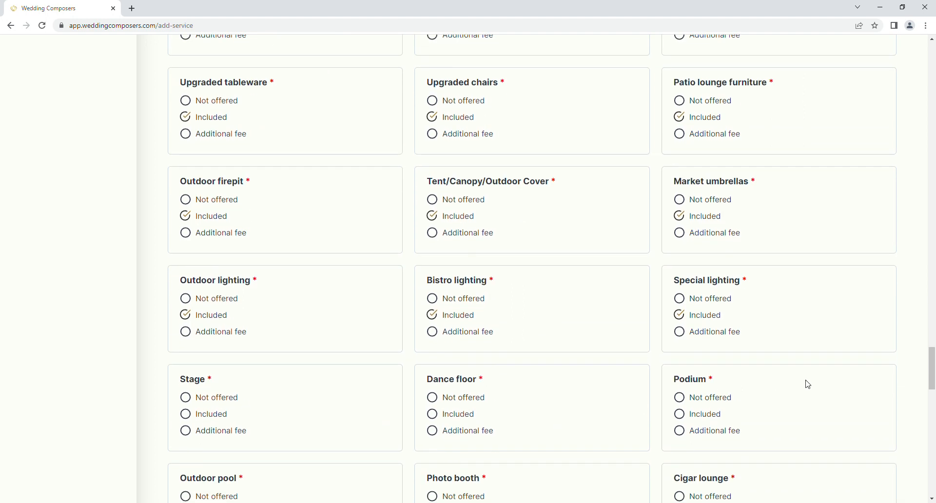
left_click(704, 416)
left_click(449, 414)
left_click(200, 415)
scroll(199, 414, "down", 2)
left_click(200, 415)
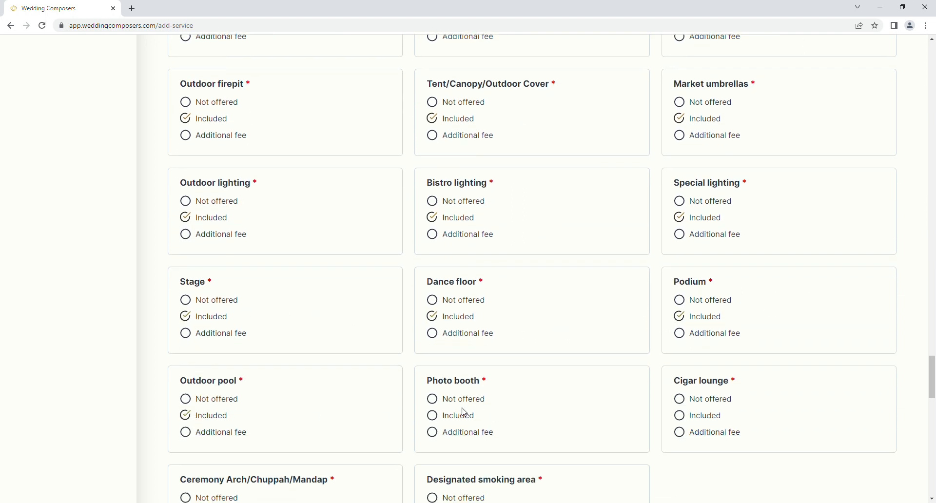
left_click_drag(442, 416, 459, 415)
left_click(688, 417)
left_click(435, 417)
Step: Set the outdoor designated smoking area and Ceremony Arch/Chuppah/Mandap to Included
scroll(436, 417, "down", 2)
left_click(439, 419)
left_click(215, 418)
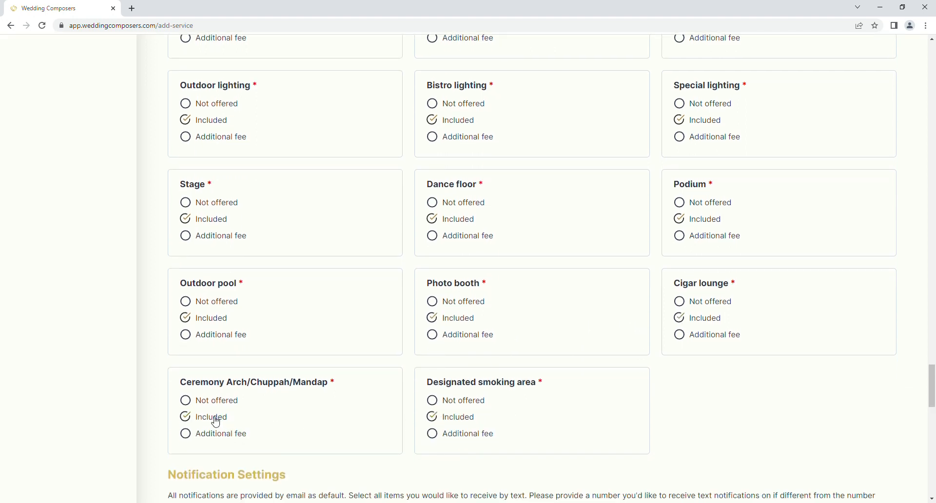
Step: Enable text message notifications for new jobs available, job cancelled, quote declined, quote accepted and quote extension requested
scroll(225, 411, "down", 3)
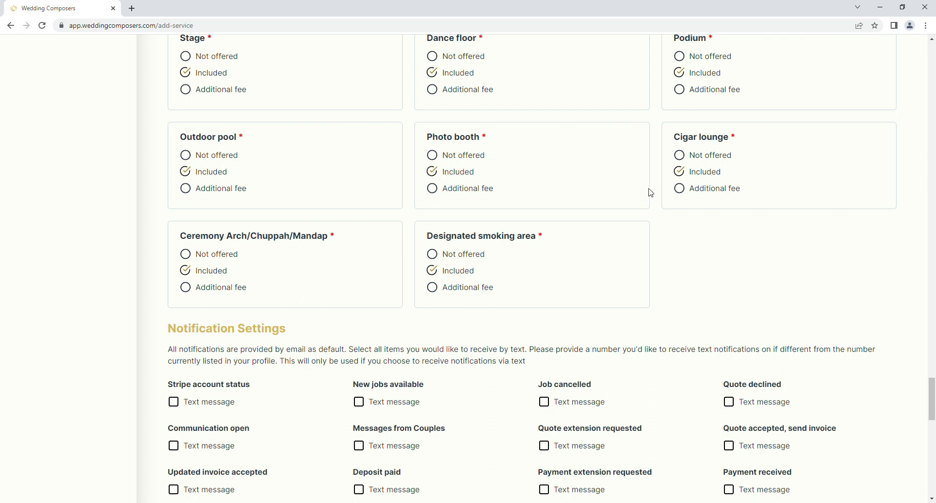
scroll(349, 434, "down", 3)
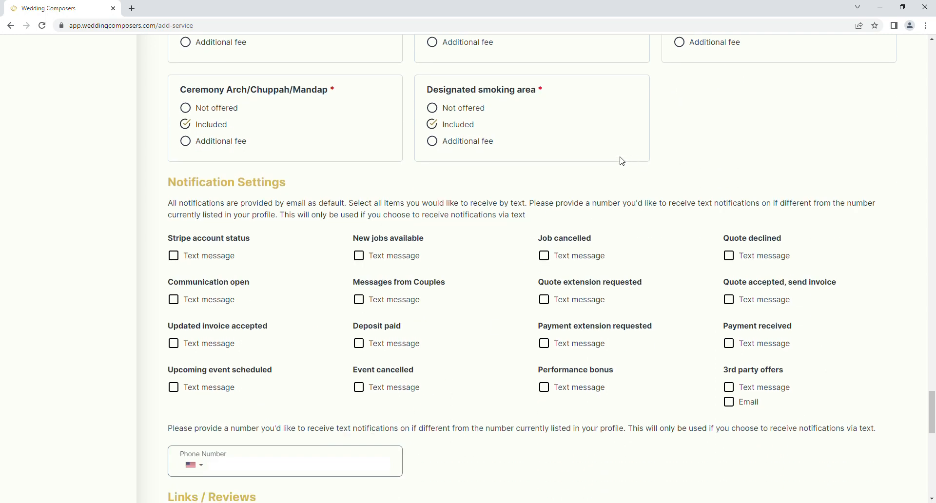
scroll(622, 161, "down", 1)
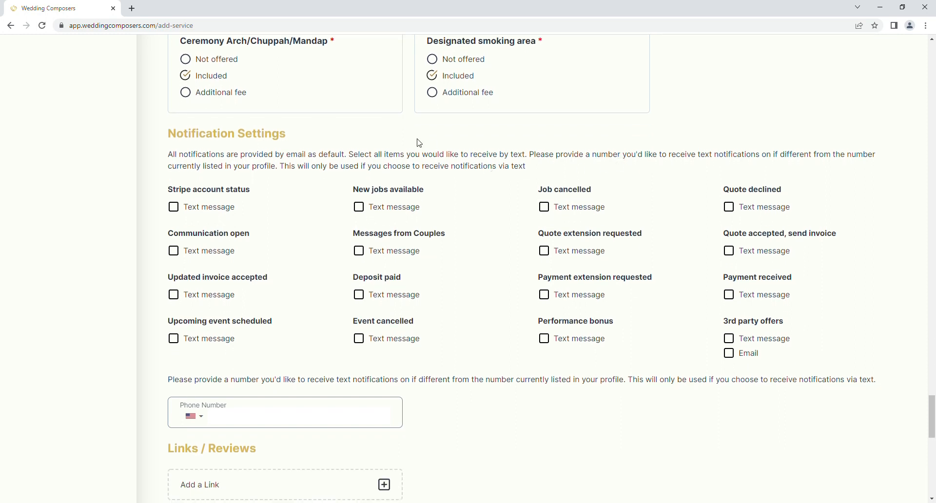
left_click(405, 209)
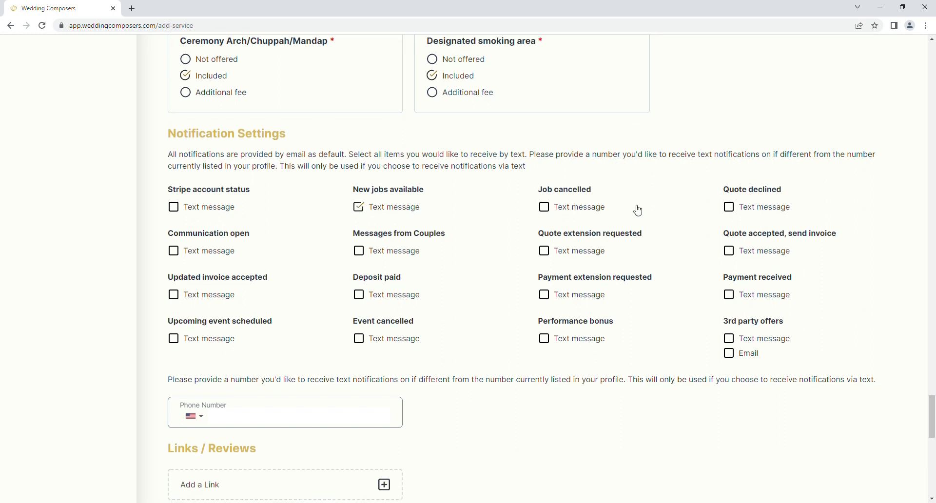
left_click(587, 213)
left_click(761, 212)
left_click(755, 258)
left_click(545, 252)
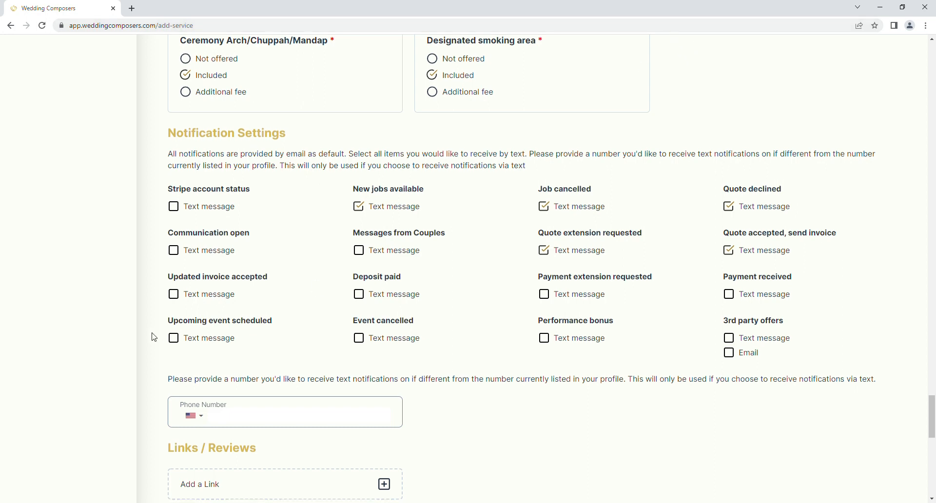
scroll(219, 322, "down", 2)
left_click(285, 318)
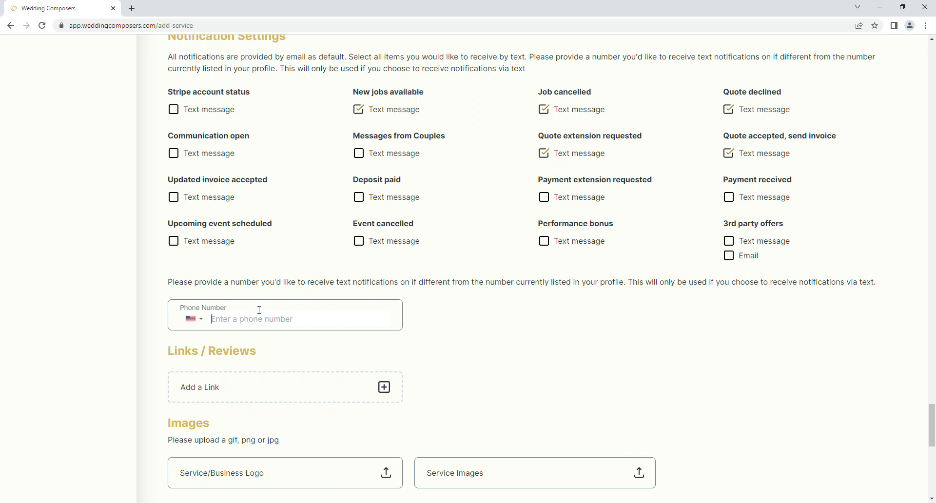
scroll(266, 311, "down", 3)
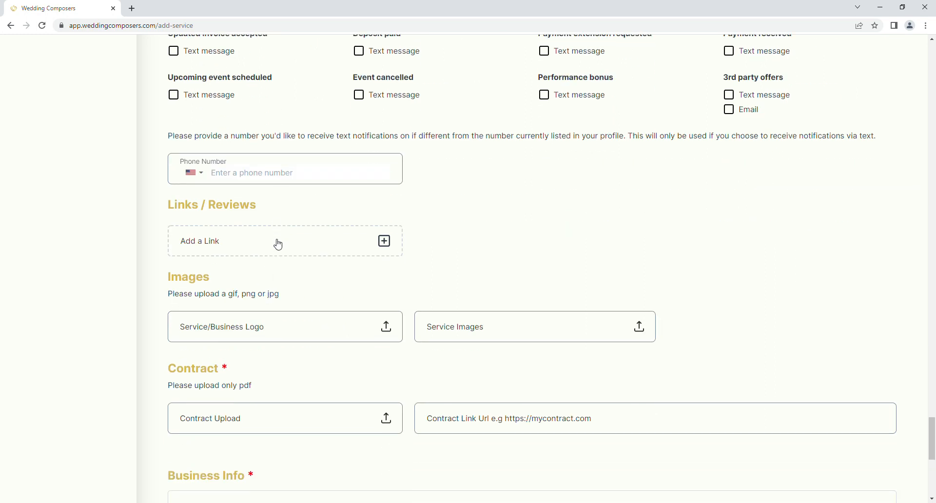
left_click(275, 241)
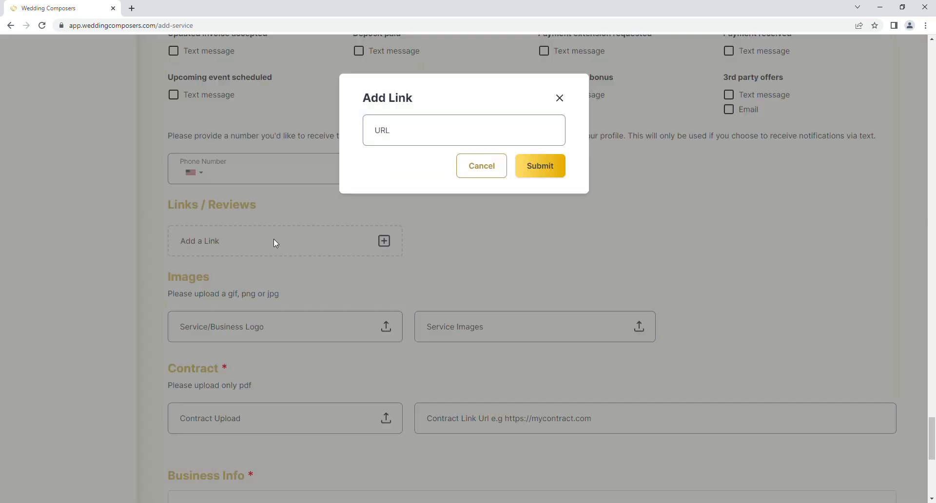
left_click(513, 138)
type("www")
type("facebo")
key("BackSpace")
key("BackSpace")
type("book.com")
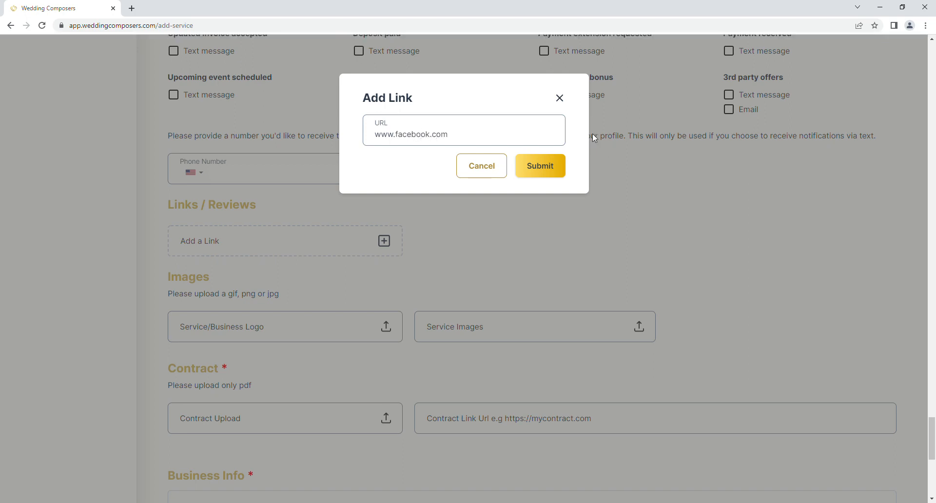
left_click(553, 174)
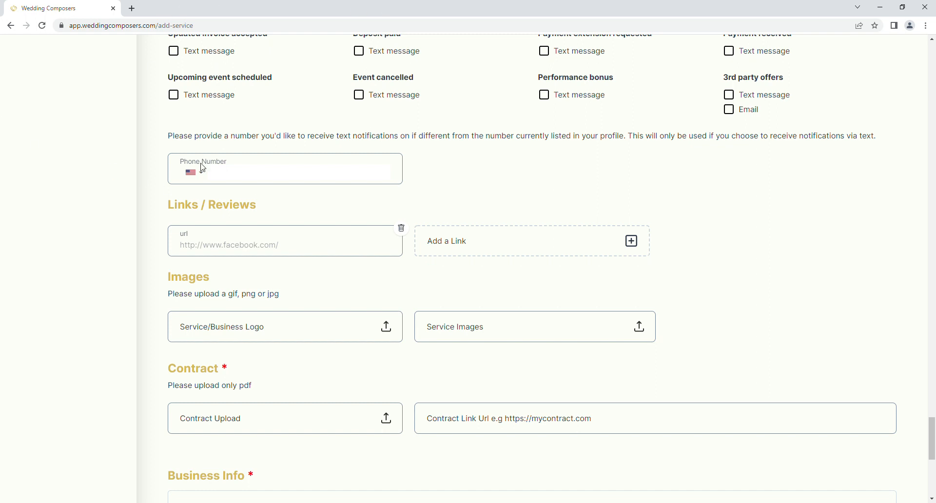
scroll(192, 264, "down", 2)
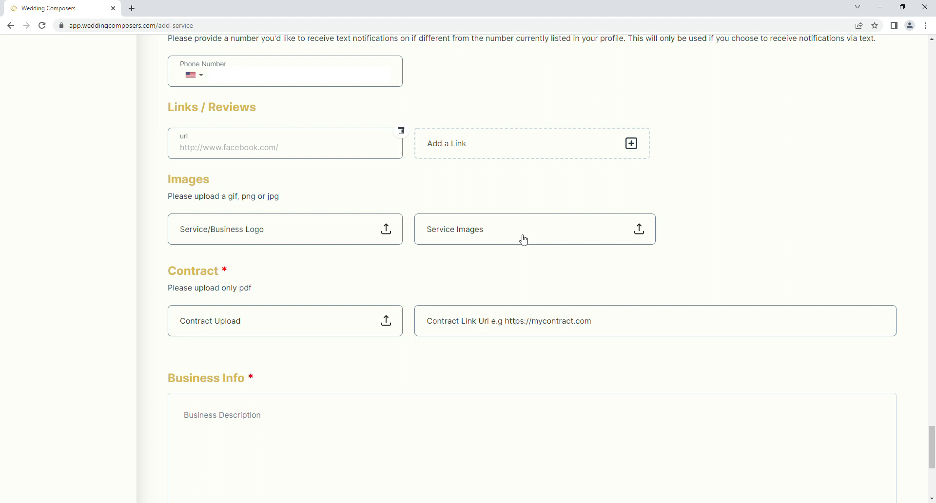
scroll(405, 196, "down", 3)
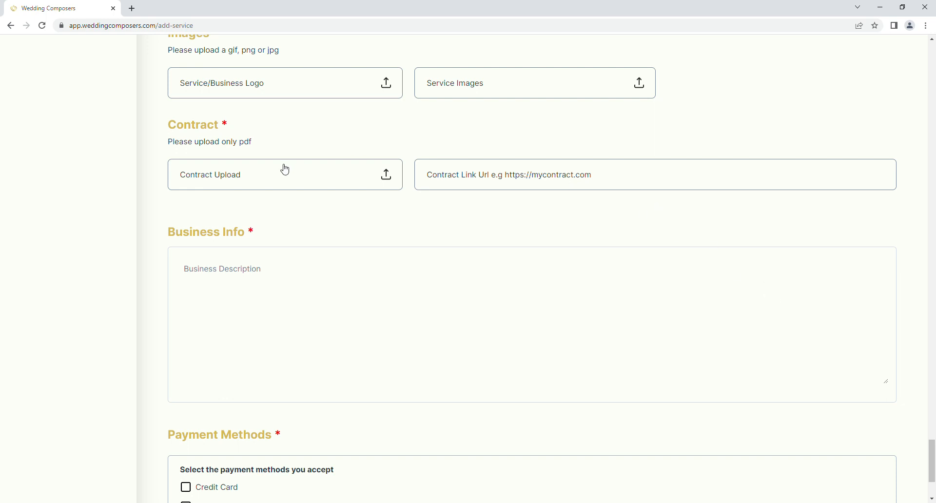
left_click(464, 180)
type("www.c")
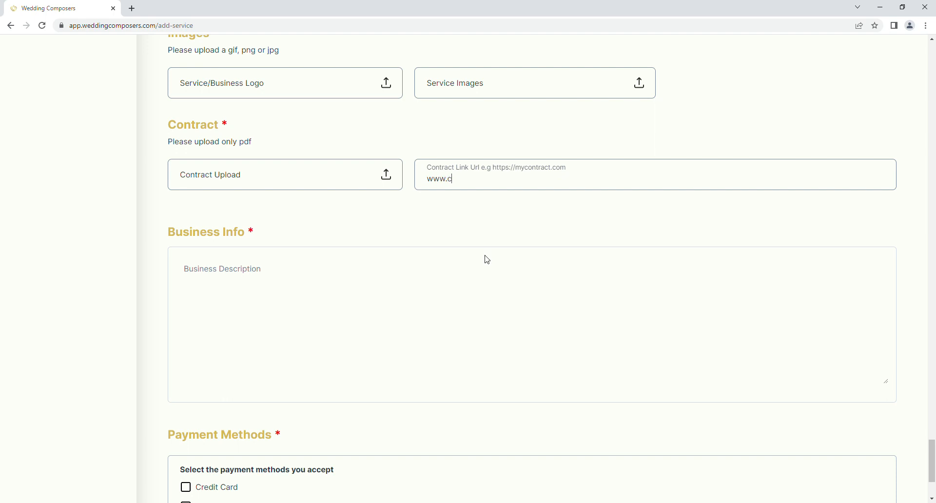
type("ontract.com")
type("jhahah")
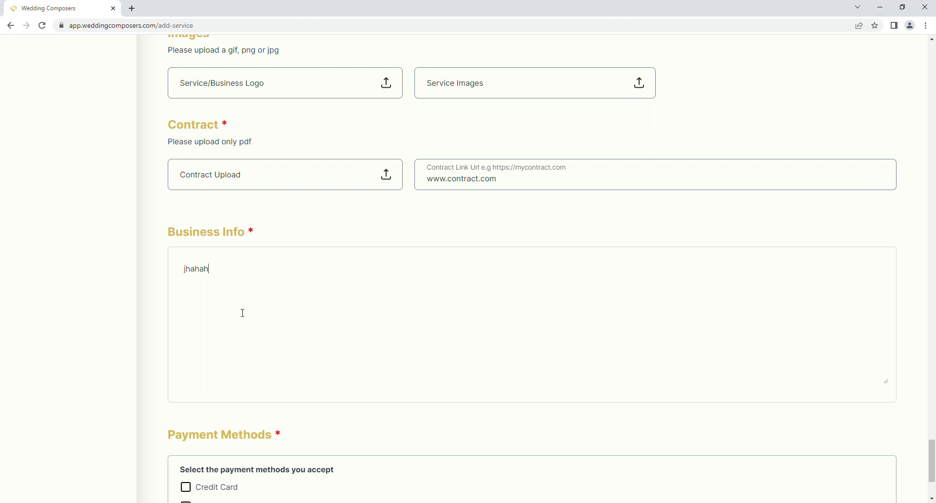
Step: Accept all payment methods and send the completed form for service review
scroll(243, 313, "down", 3)
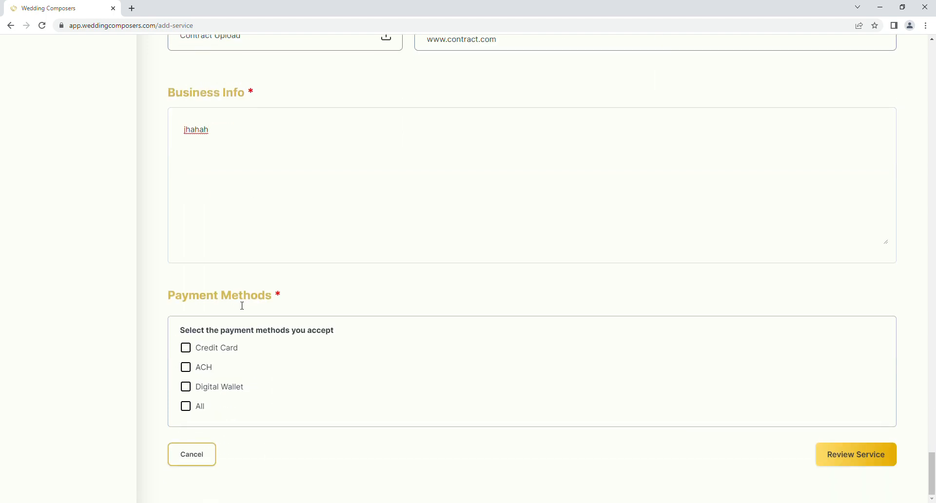
left_click(186, 408)
left_click(877, 455)
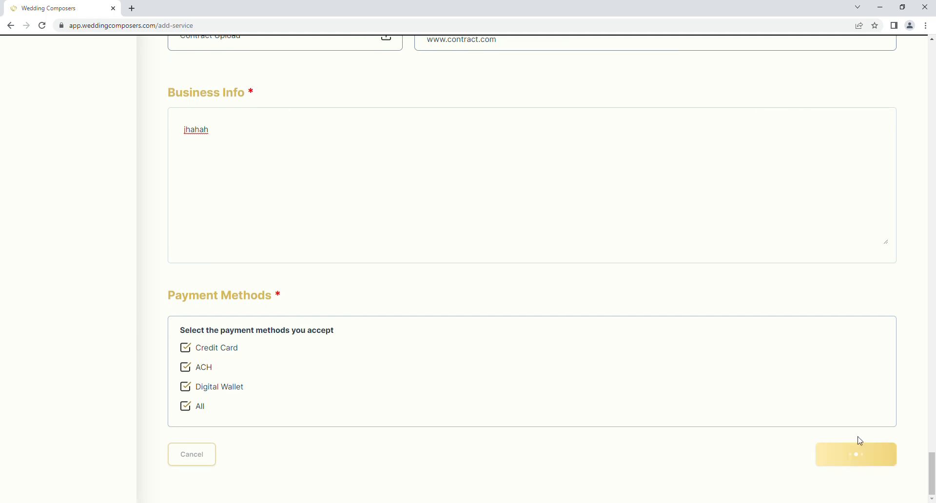
Step: Examine the whole form, from the service details through the amenities to the payment methods, for missing or invalid entries
scroll(860, 441, "up", 8)
scroll(859, 441, "down", 20)
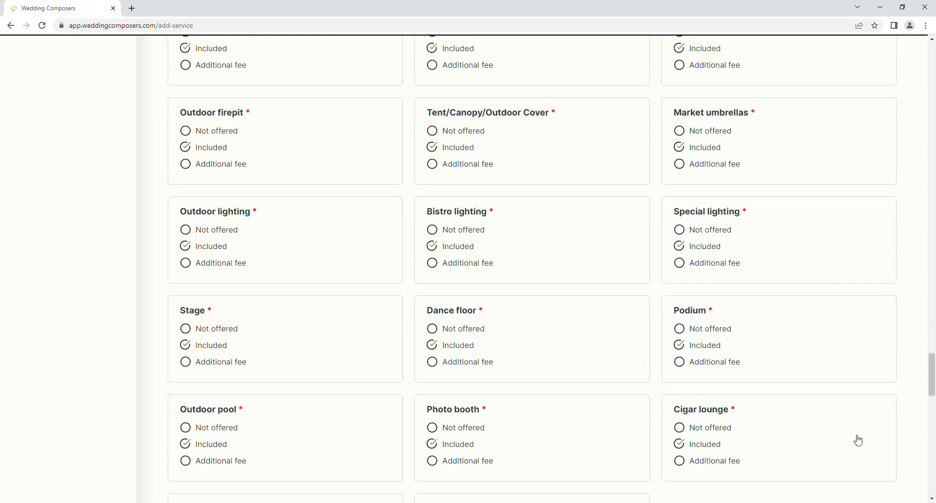
scroll(835, 433, "down", 4)
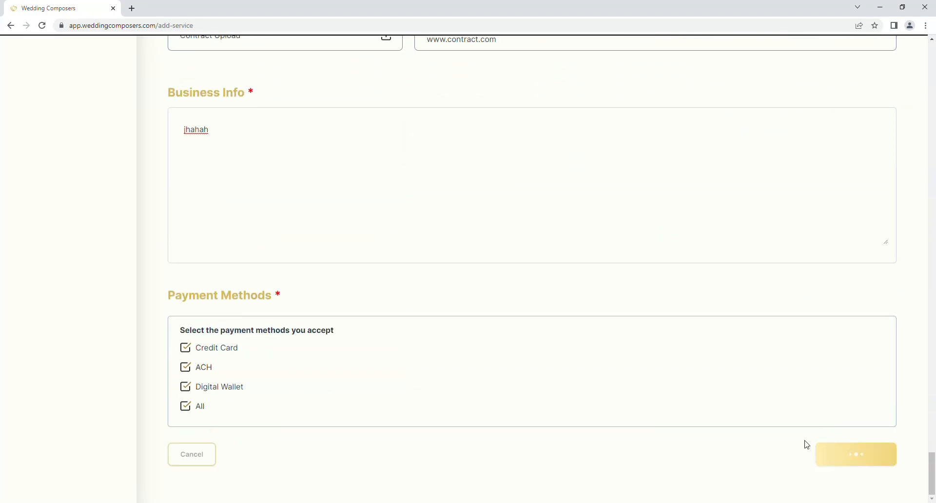
scroll(806, 443, "up", 15)
scroll(781, 438, "up", 20)
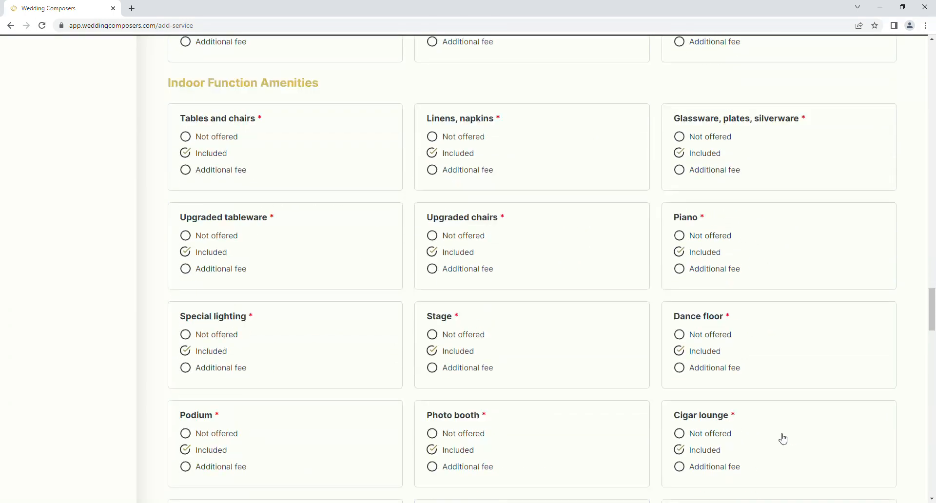
scroll(782, 439, "up", 20)
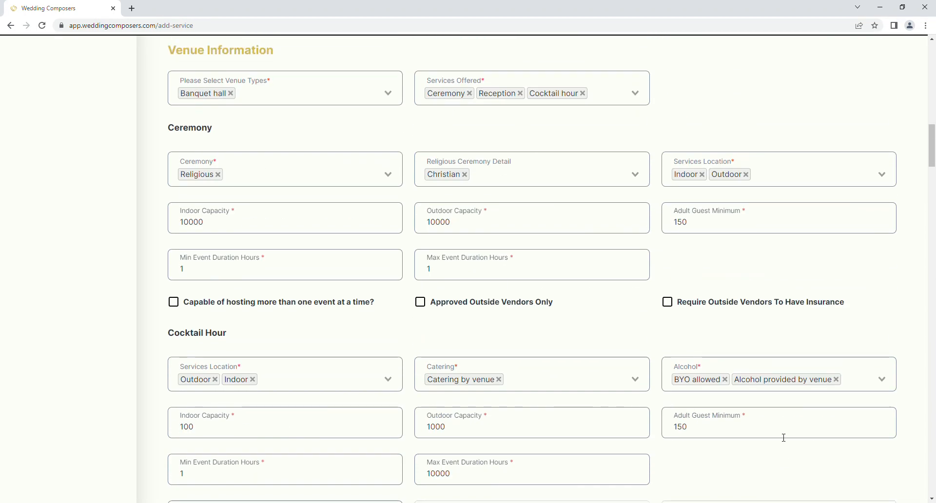
scroll(804, 390, "up", 2)
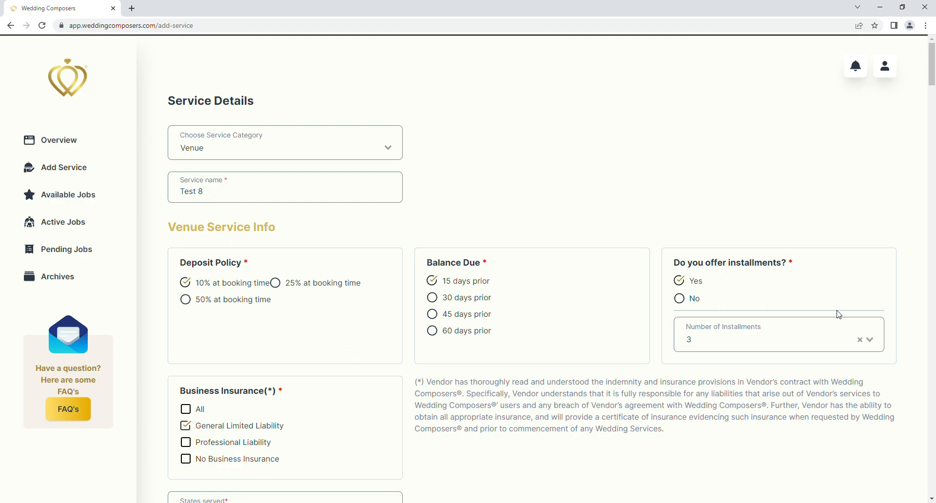
scroll(838, 313, "down", 12)
scroll(824, 146, "down", 15)
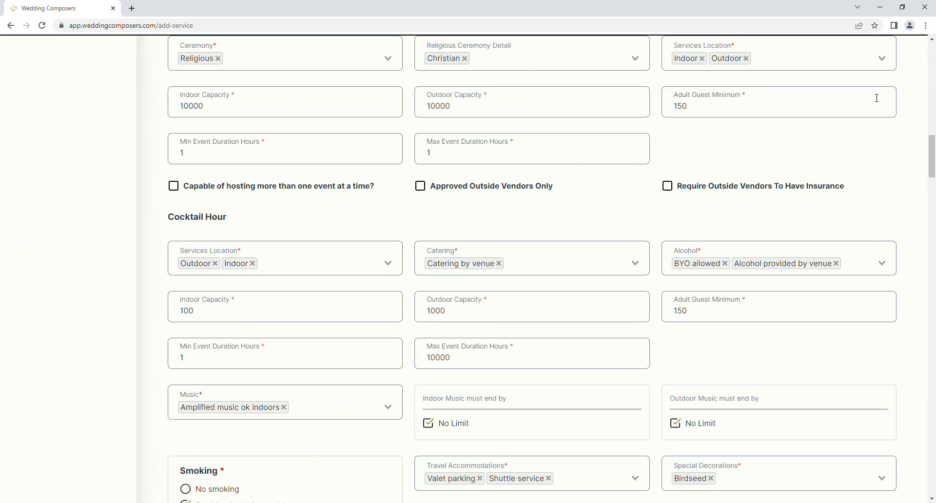
scroll(824, 145, "down", 20)
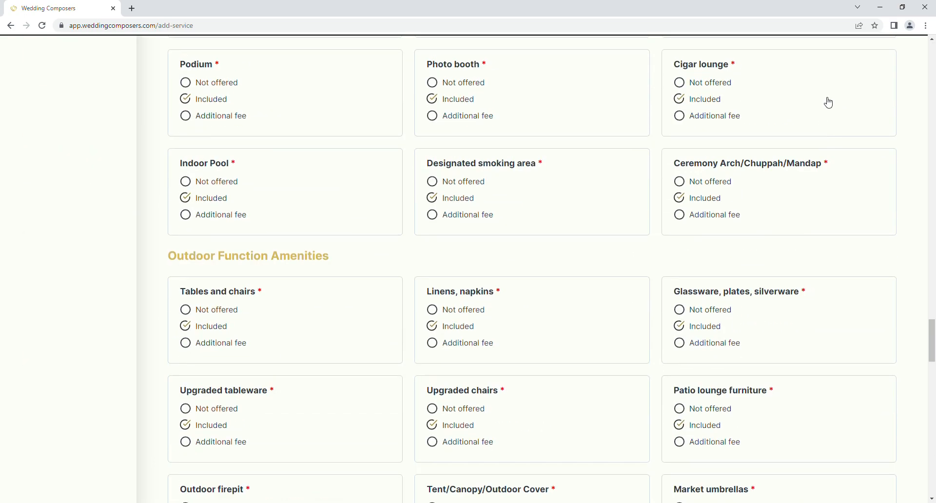
scroll(830, 98, "down", 3)
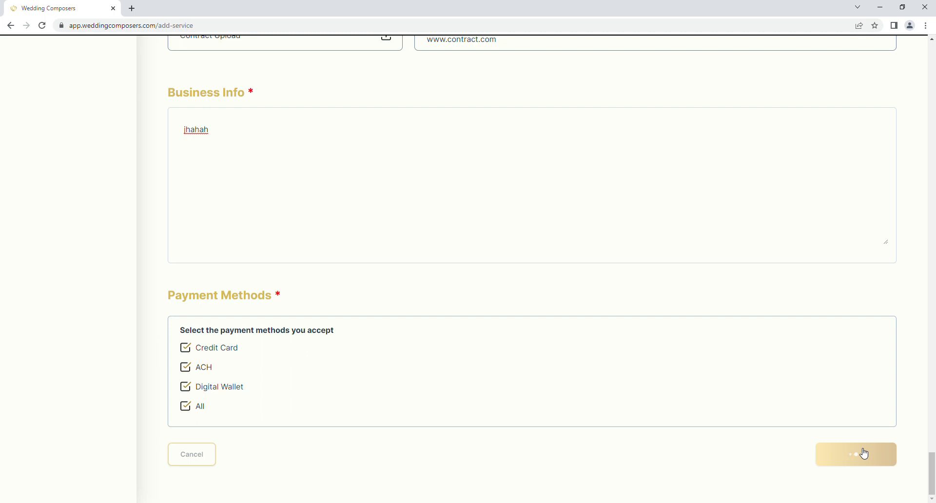
scroll(862, 452, "up", 20)
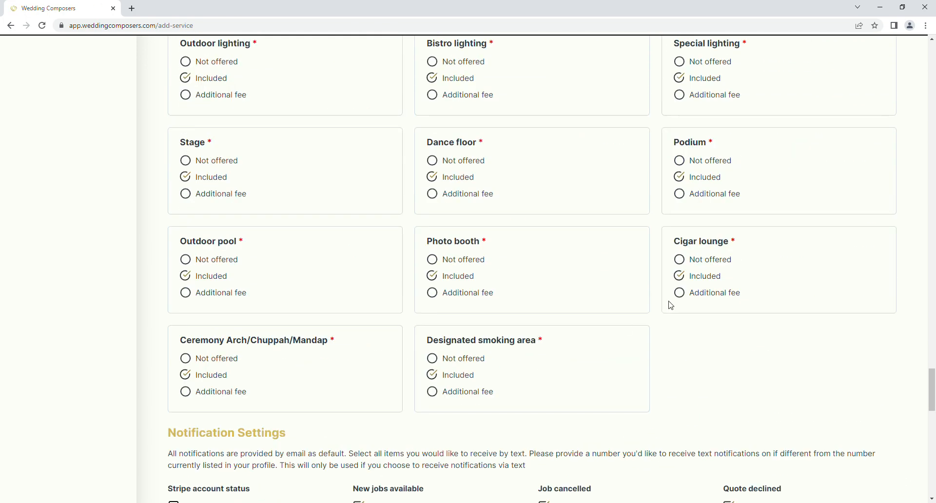
scroll(668, 304, "down", 7)
scroll(80, 298, "down", 1)
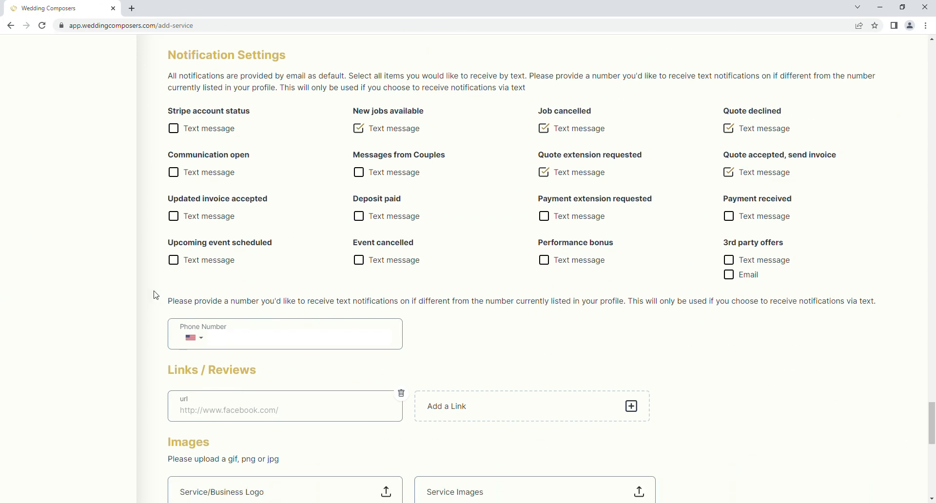
scroll(634, 297, "up", 12)
scroll(673, 335, "down", 20)
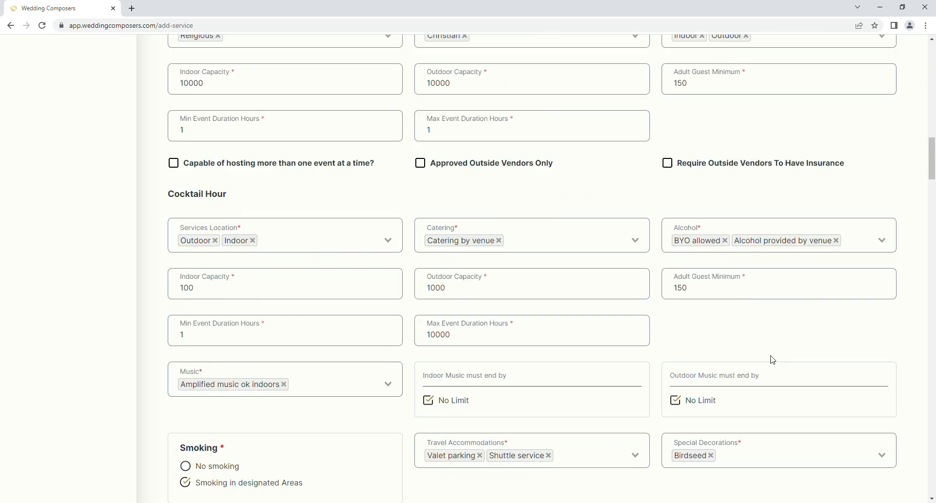
scroll(780, 315, "down", 20)
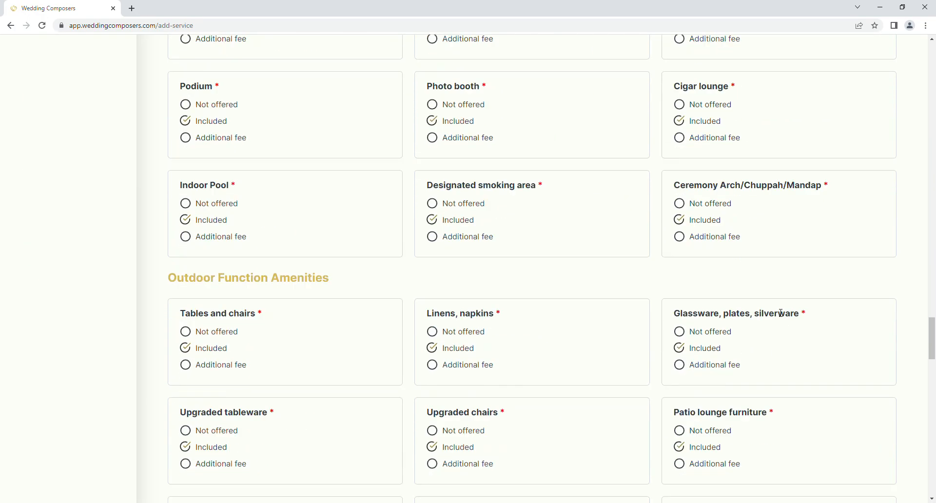
scroll(775, 302, "down", 10)
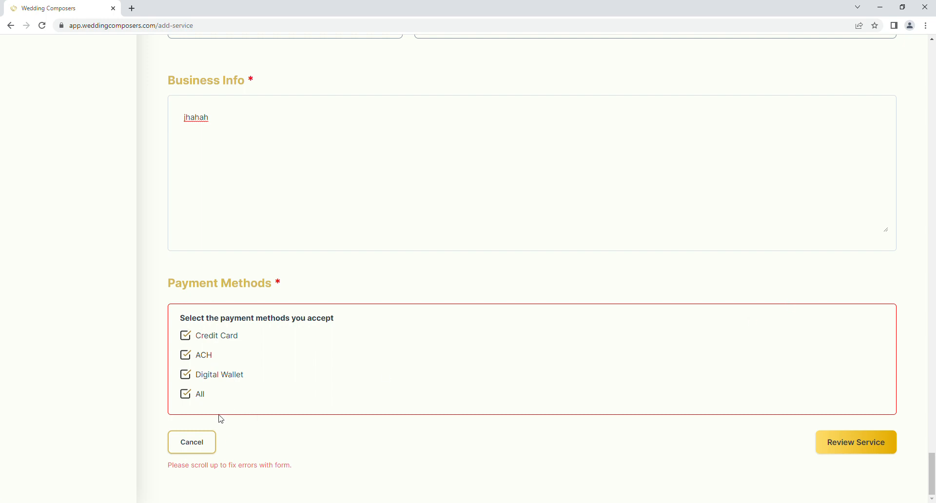
Step: Change the service name to Test 10
scroll(215, 404, "up", 20)
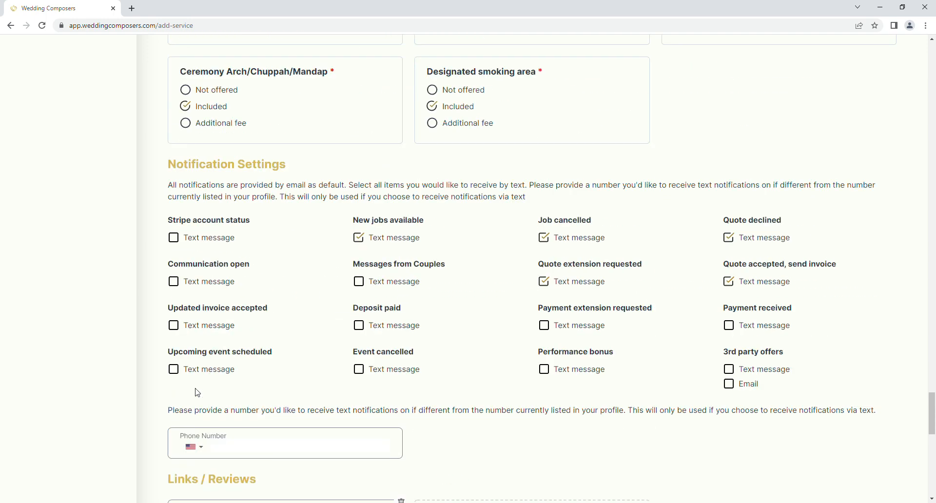
scroll(151, 374, "up", 20)
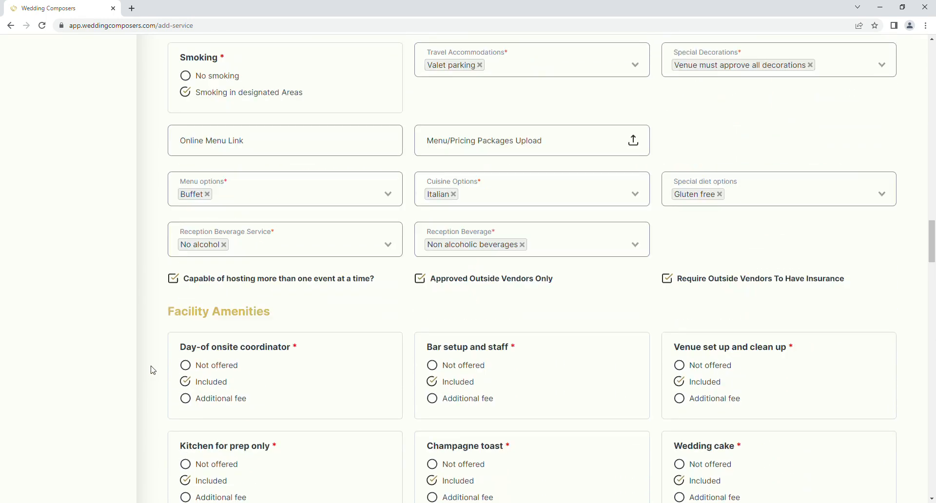
scroll(159, 339, "up", 20)
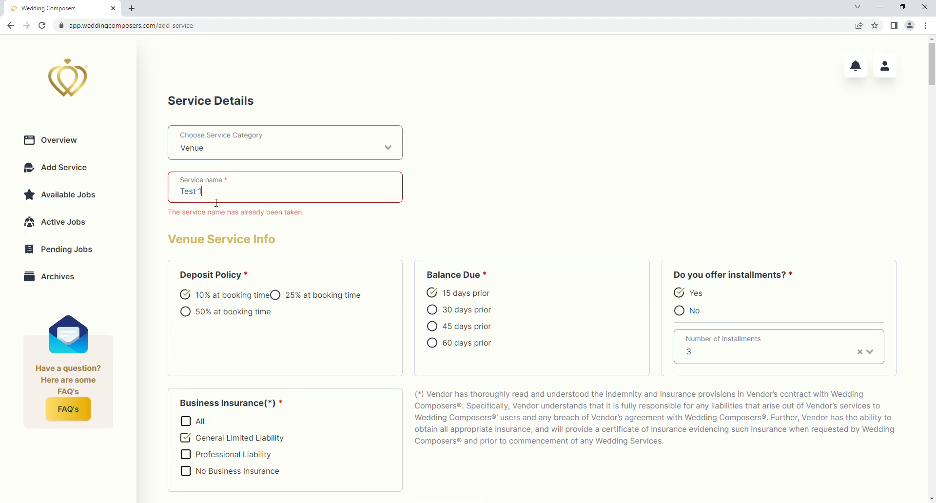
type("0")
Step: Send the corrected form for service review again
scroll(661, 355, "down", 1)
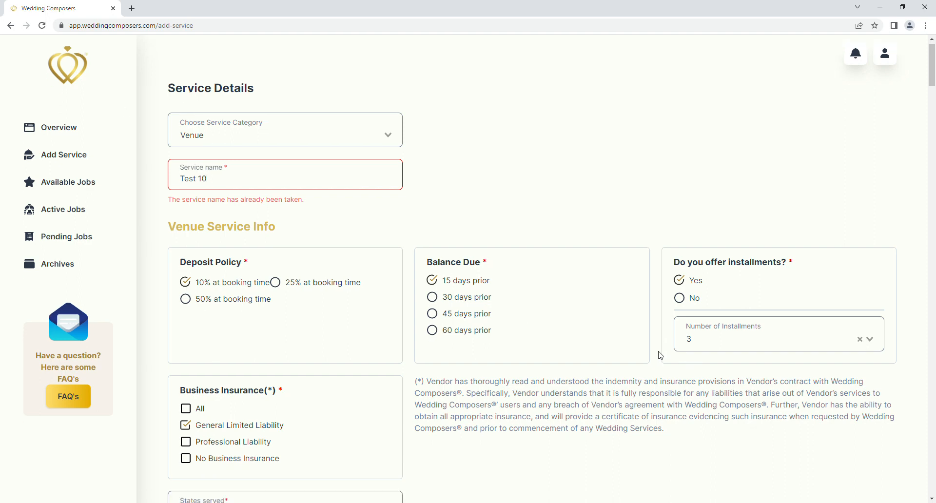
scroll(660, 355, "down", 20)
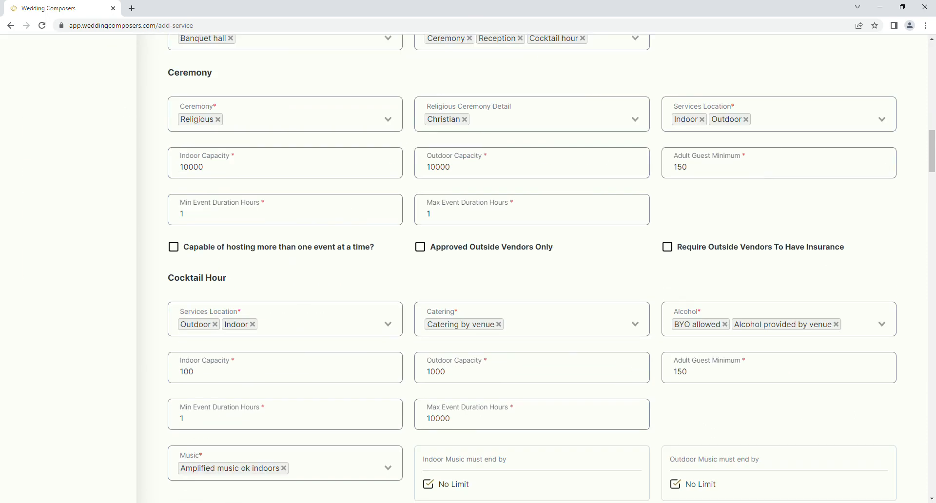
scroll(821, 303, "down", 15)
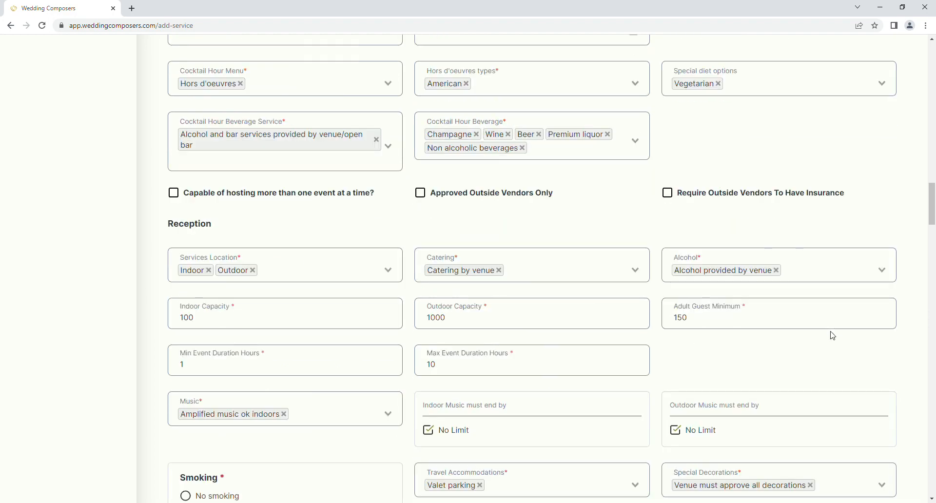
scroll(836, 316, "down", 20)
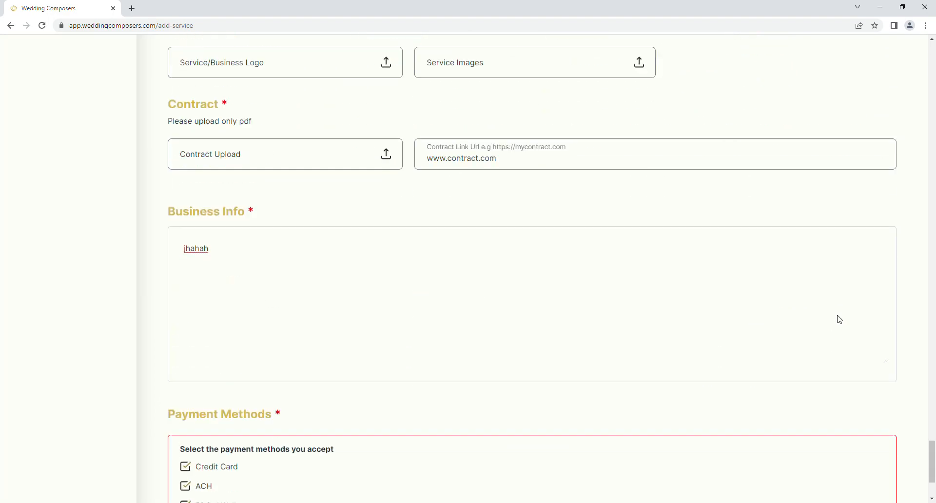
left_click(835, 448)
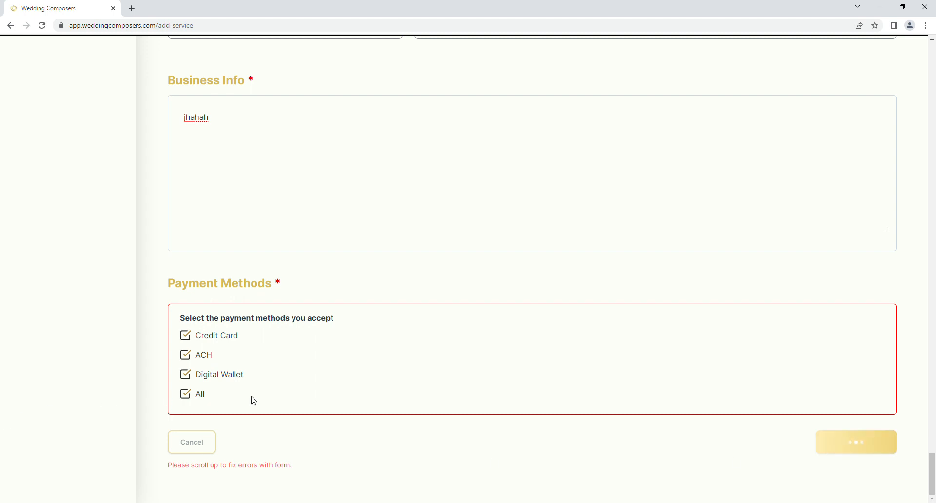
left_click(186, 395)
left_click(185, 395)
scroll(680, 362, "up", 6)
scroll(704, 278, "down", 6)
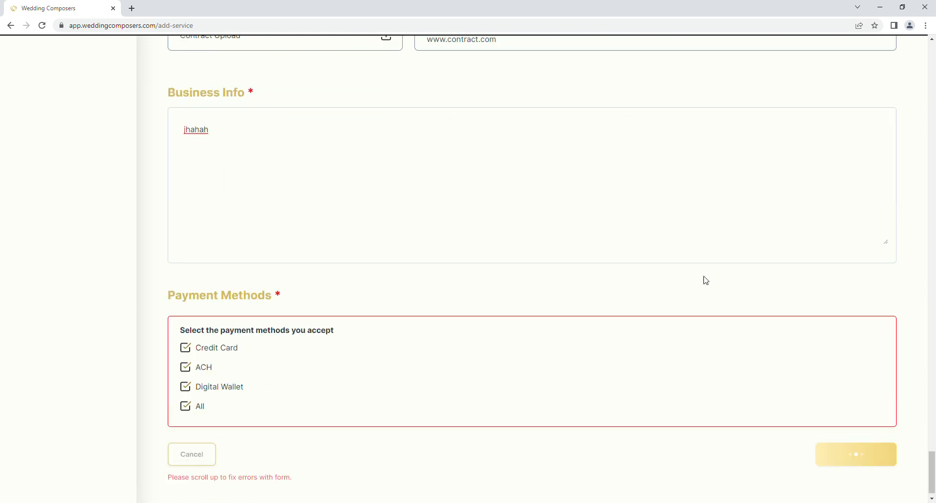
scroll(727, 287, "up", 20)
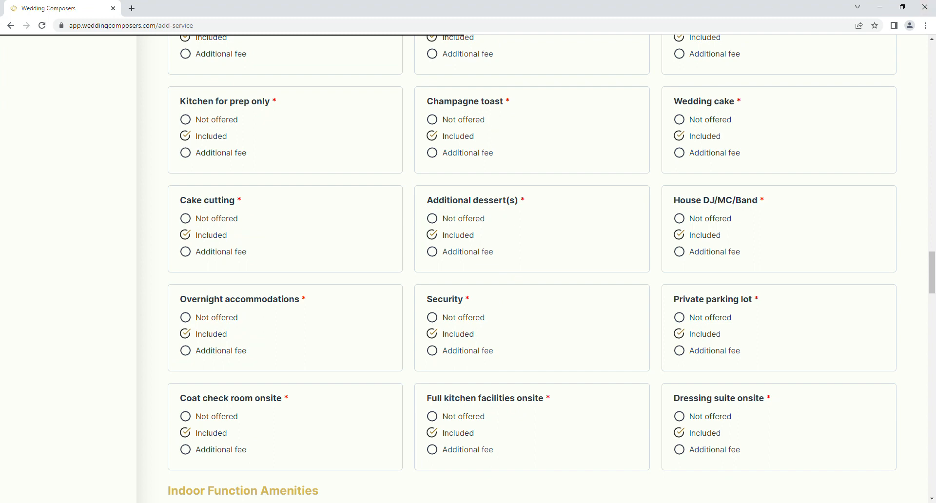
scroll(842, 278, "up", 15)
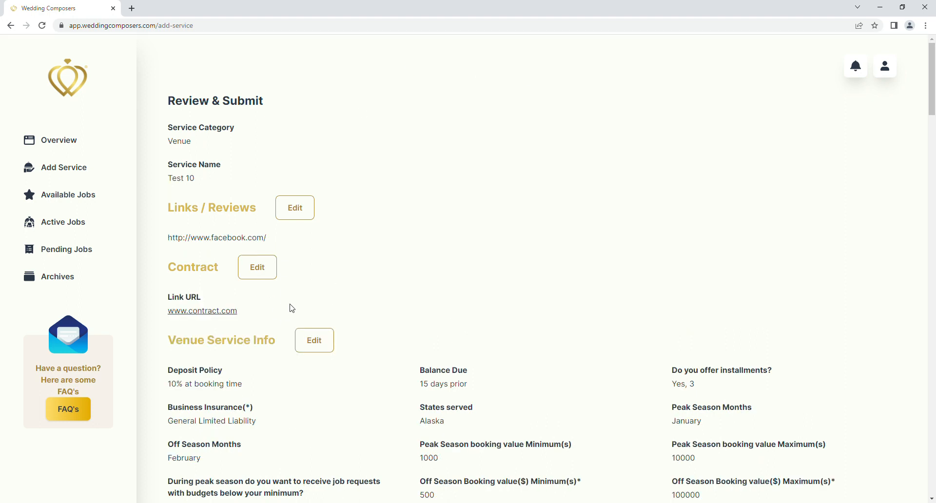
Step: Check the review summary, reopen the form from the Links / Reviews section and look through its entries down to the payment methods
scroll(321, 154, "down", 5)
scroll(319, 152, "down", 4)
scroll(318, 151, "up", 9)
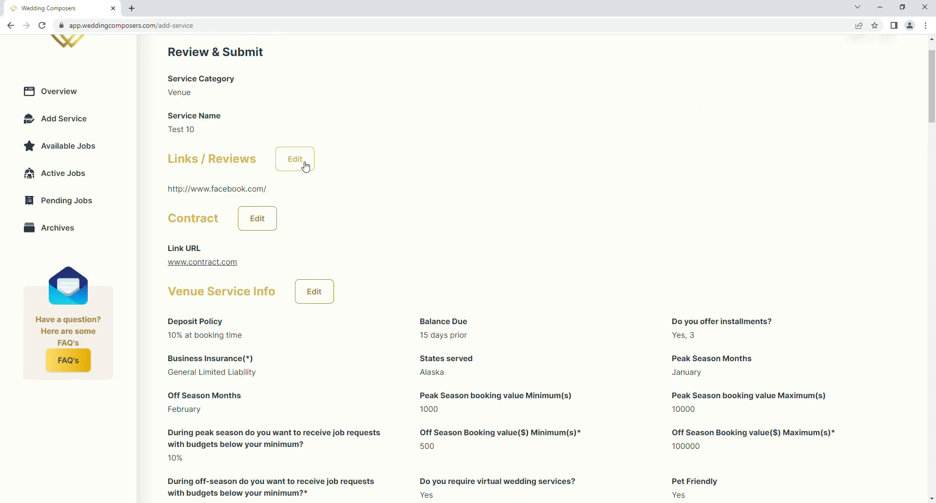
left_click(304, 166)
scroll(305, 168, "down", 20)
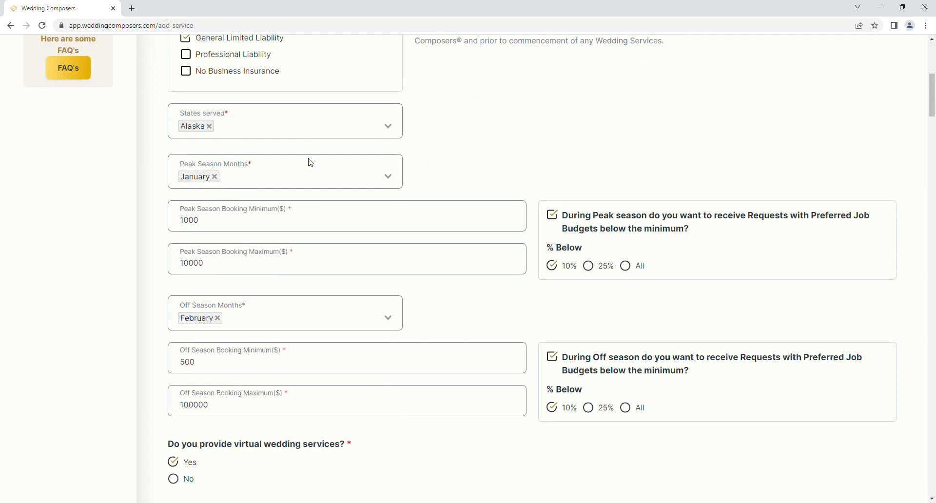
scroll(317, 187, "down", 20)
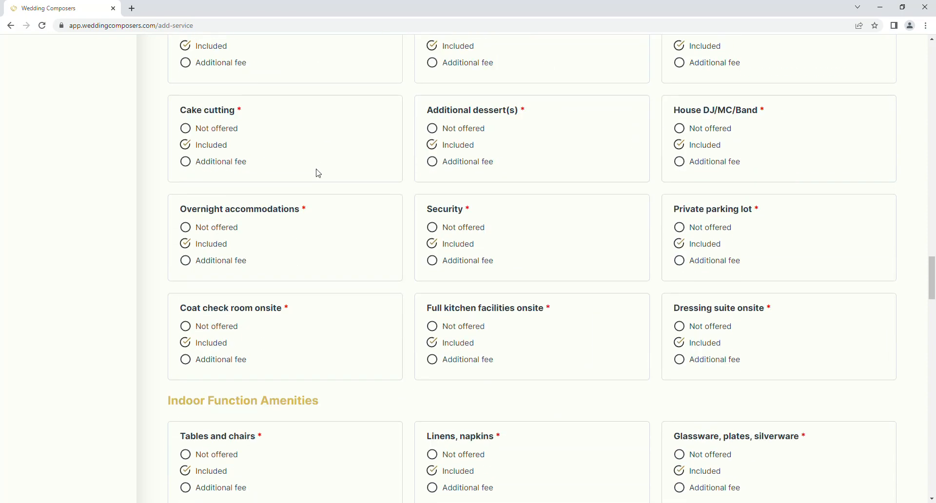
scroll(330, 191, "down", 20)
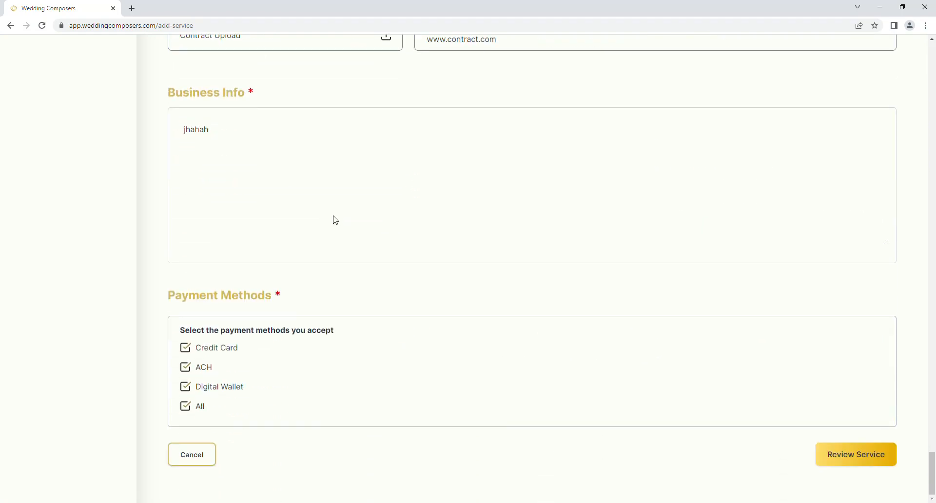
Step: Send the reopened form for service review without editing any entry
left_click(832, 463)
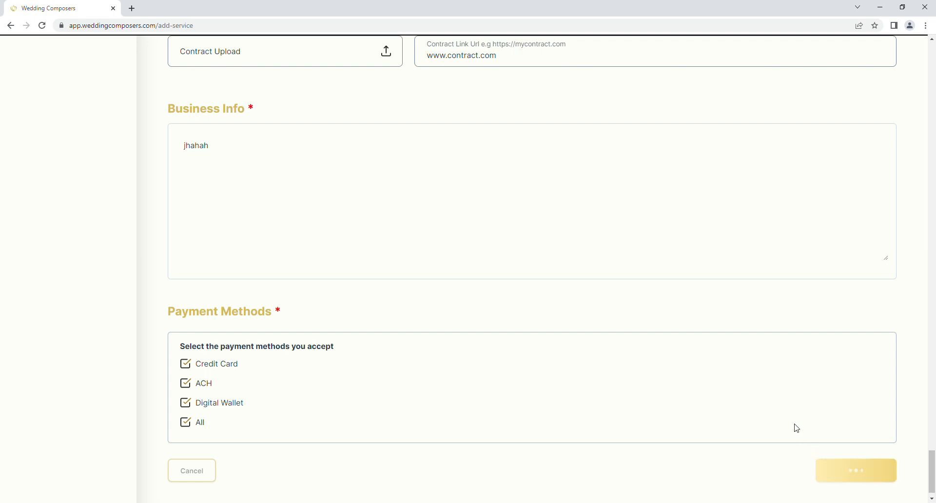
scroll(760, 415, "up", 15)
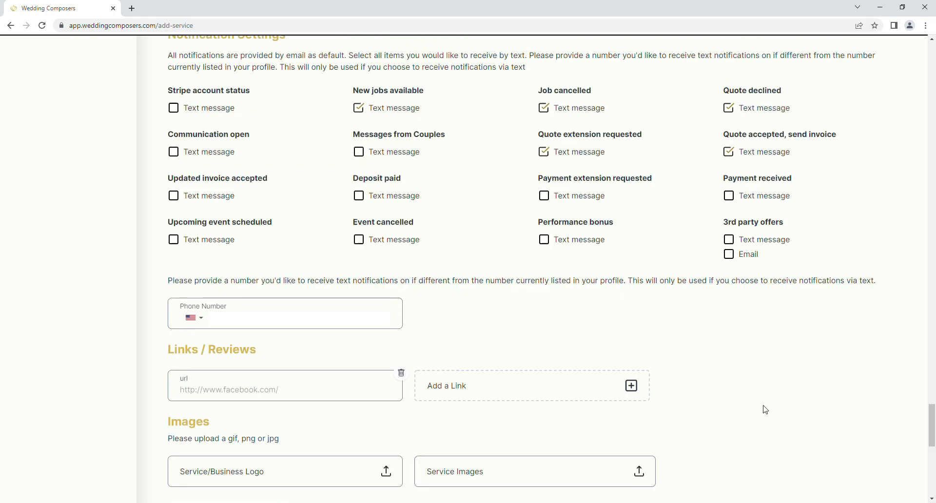
scroll(770, 403, "down", 15)
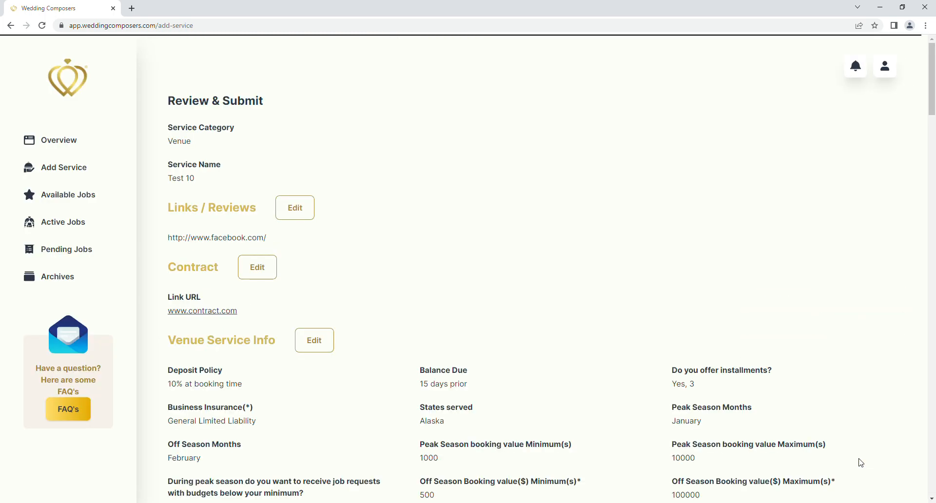
Step: Examine the Review & Submit summary from the venue service info through the notification settings to the payment methods
scroll(291, 246, "down", 5)
scroll(288, 274, "down", 4)
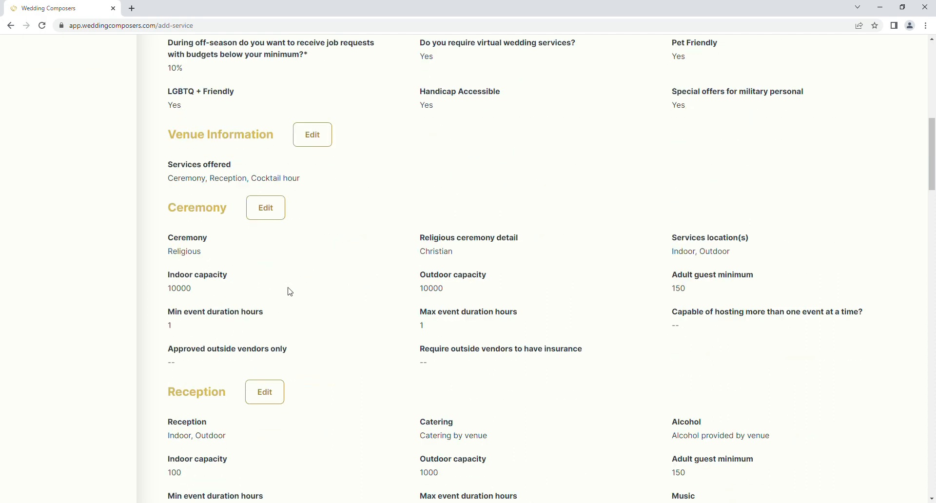
scroll(588, 485, "down", 3)
scroll(589, 485, "down", 20)
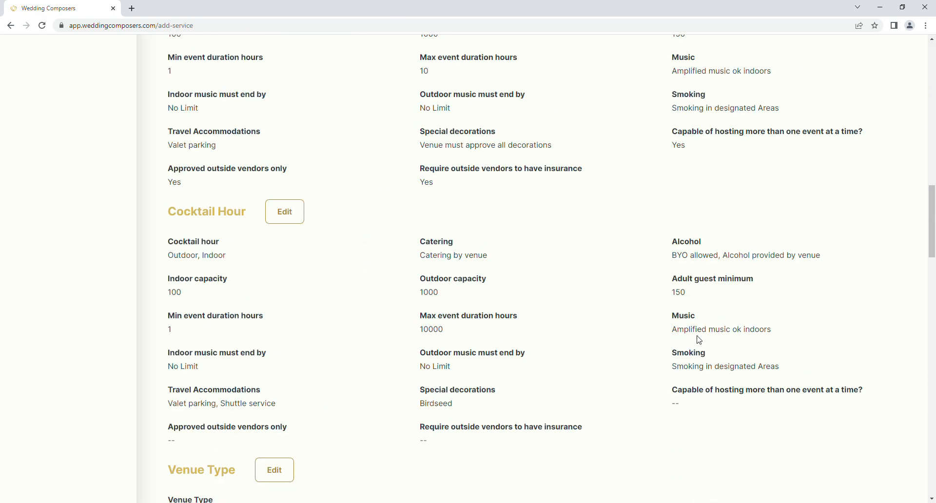
scroll(611, 262, "down", 1)
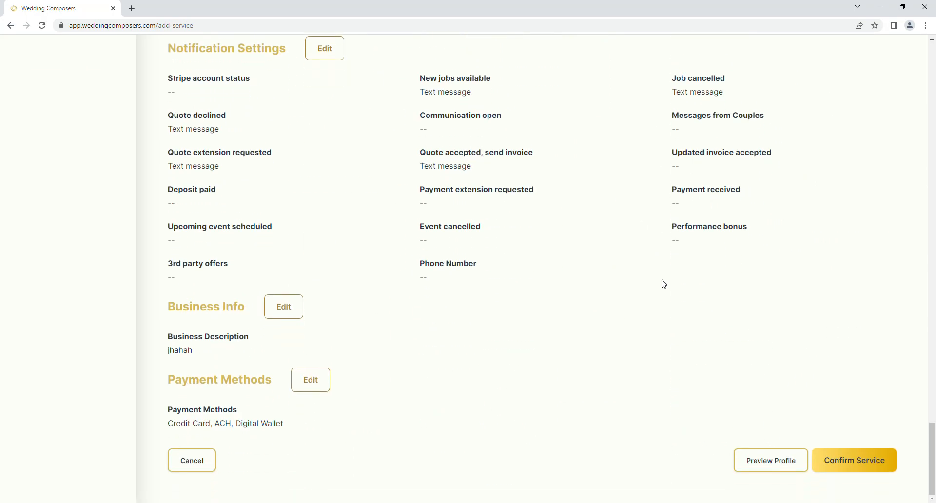
Step: Preview the vendor profile and look through its Venue service details, contract link and contact section
left_click(761, 470)
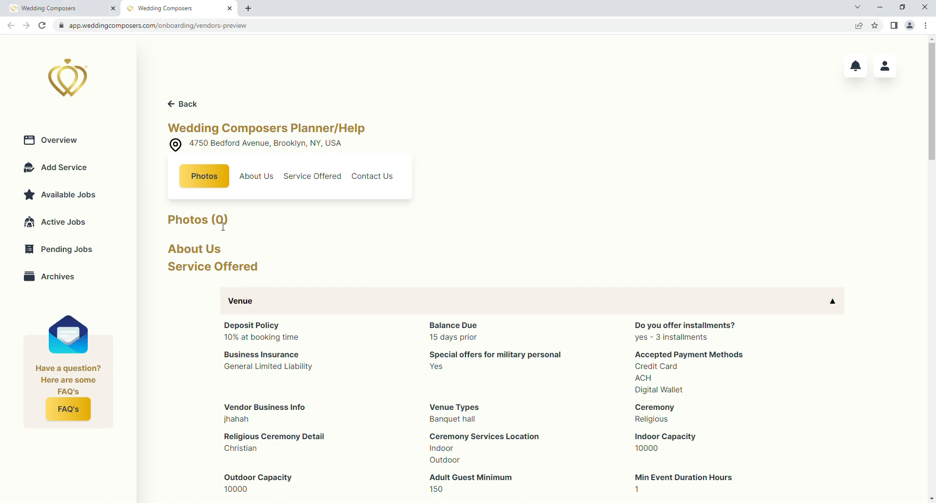
scroll(155, 320, "down", 14)
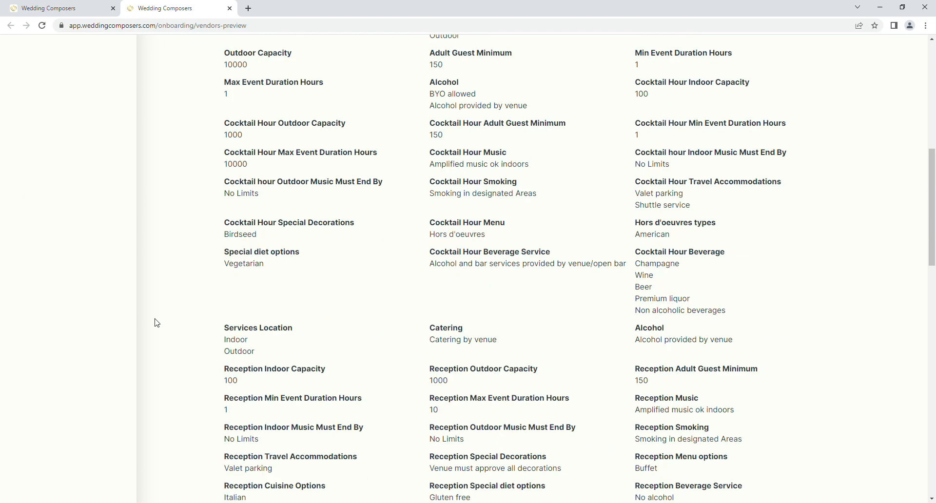
scroll(155, 322, "down", 13)
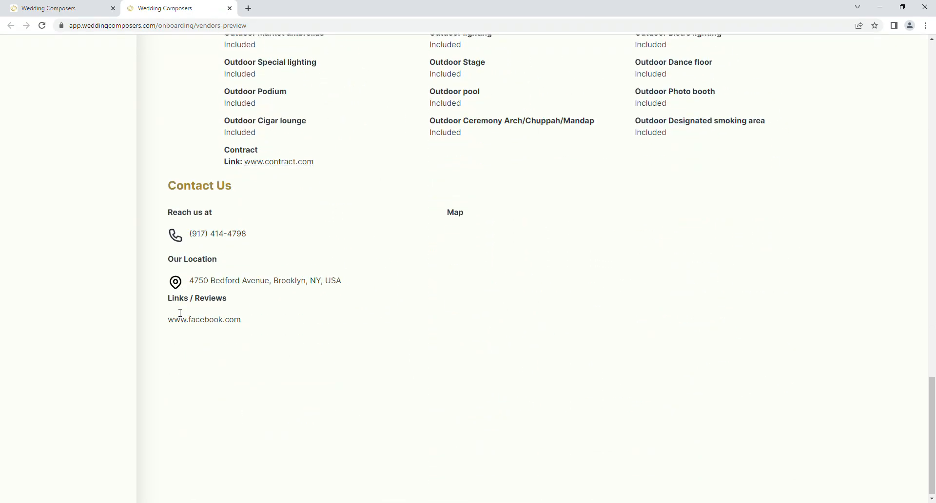
scroll(178, 312, "up", 6)
scroll(178, 312, "up", 10)
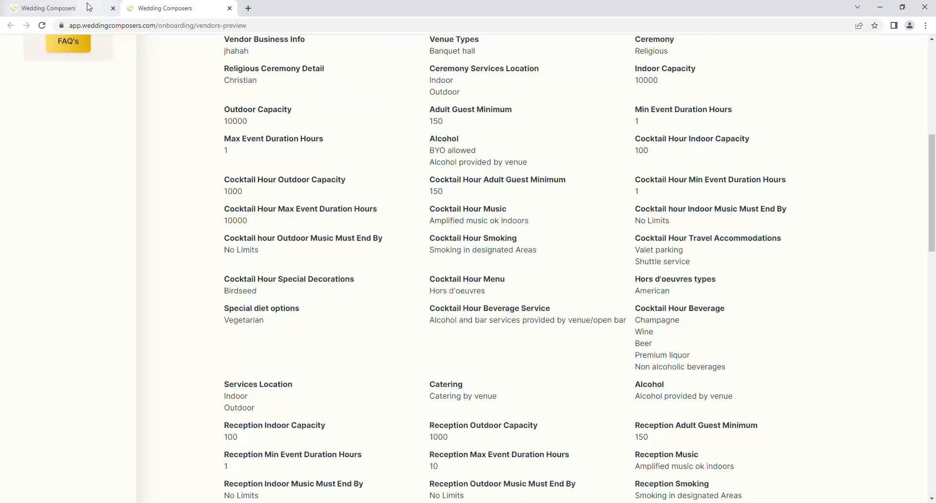
Step: Return from the profile preview to the service review and confirm the Test 10 service
left_click(49, 8)
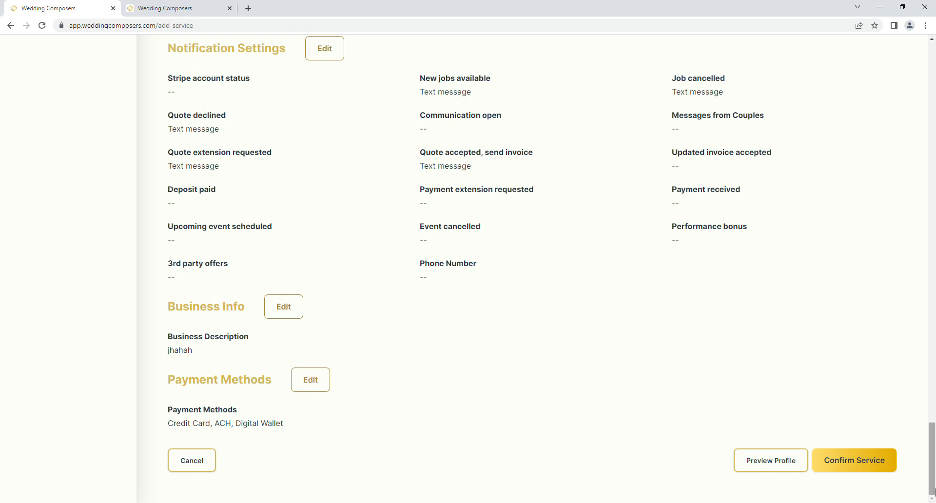
left_click(835, 465)
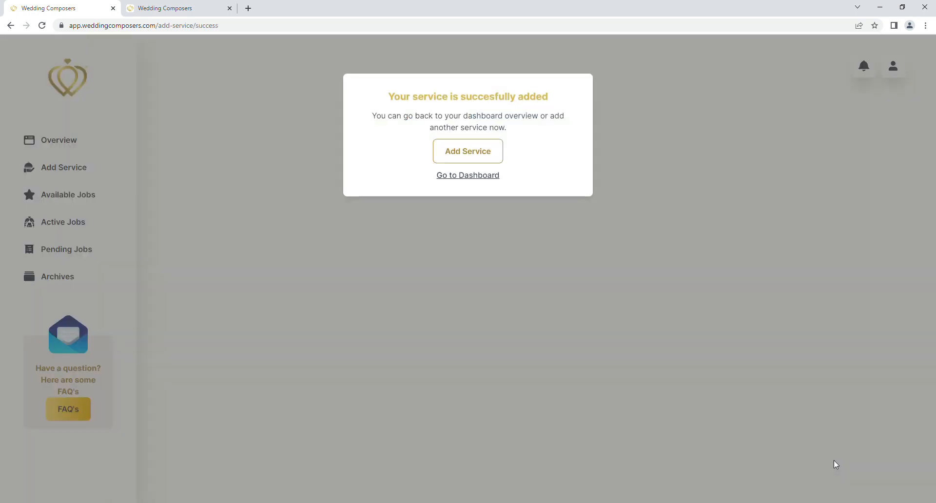